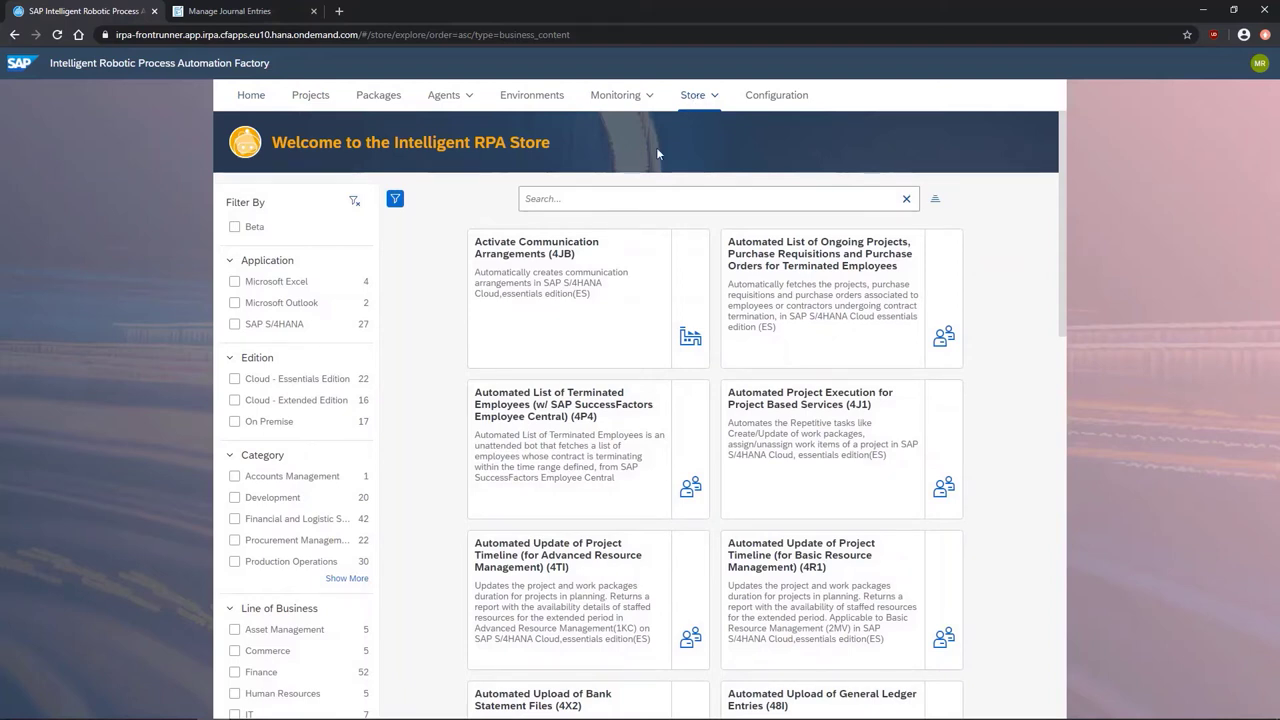
Step: Search the Intelligent RPA Store for "4ca" and open the details of Automated Upload of Manual Entries via API (4CA)
left_click(637, 199)
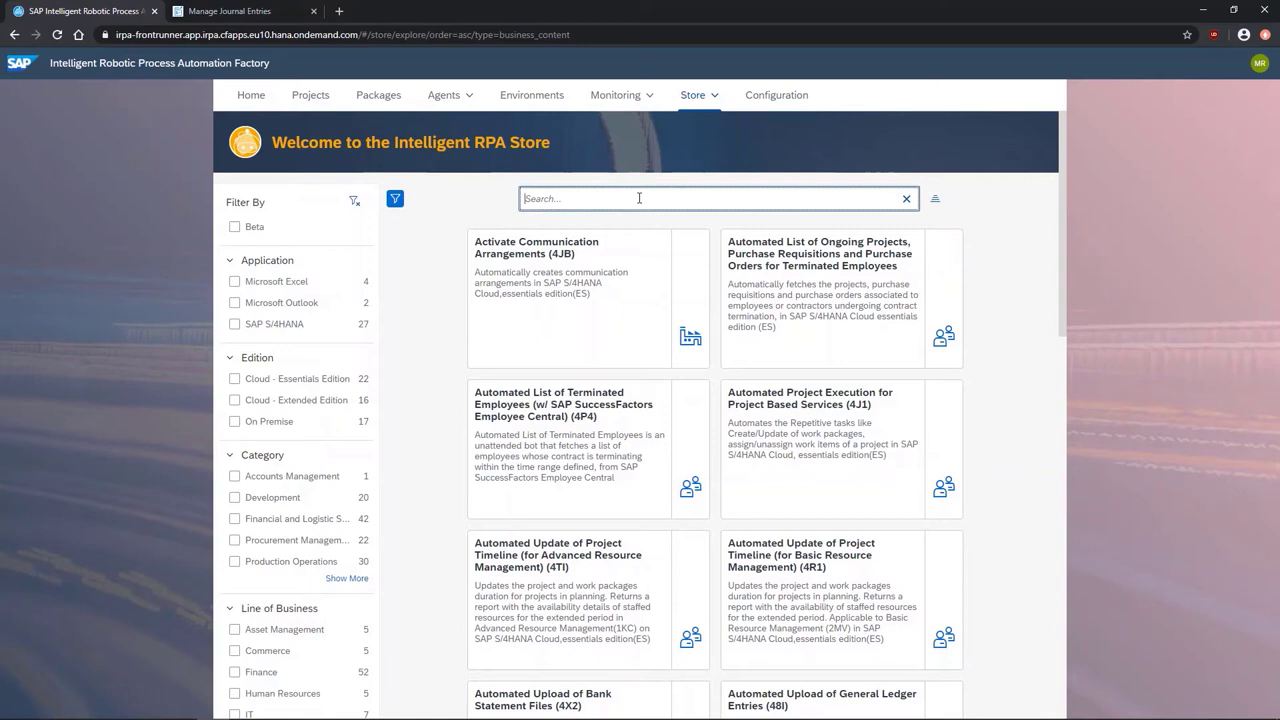
type("4ca")
key("Return")
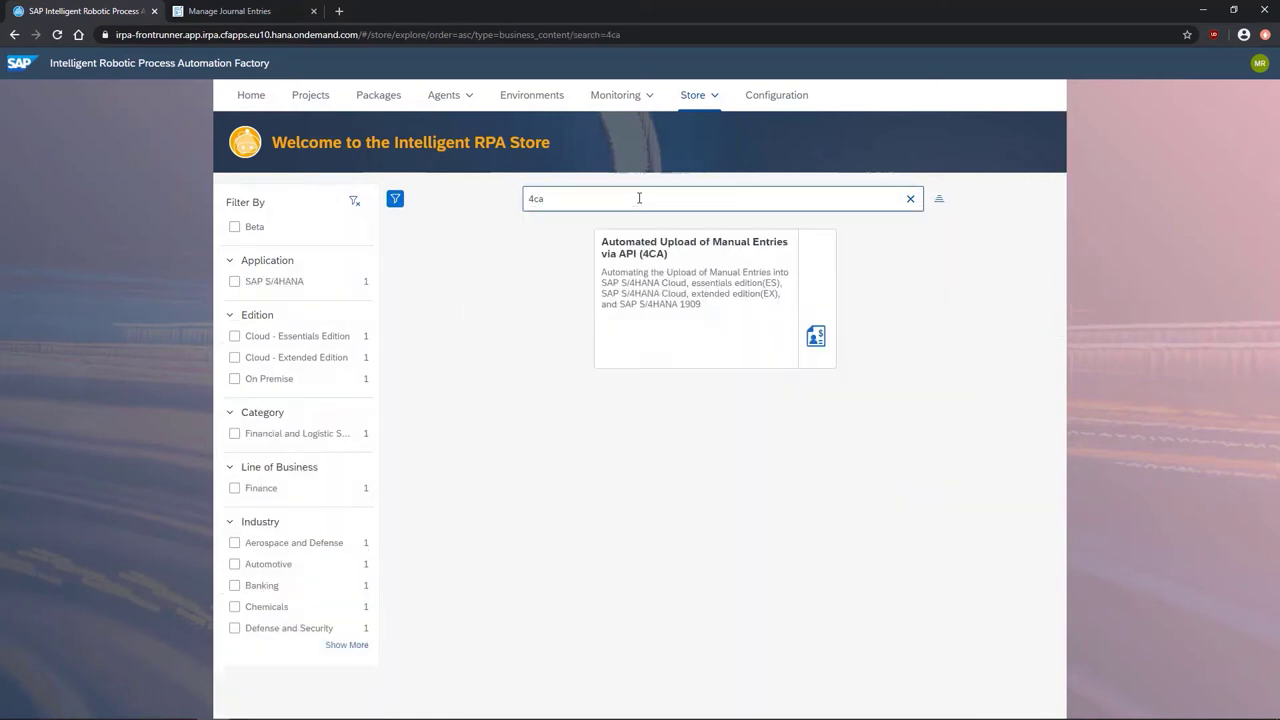
left_click(736, 346)
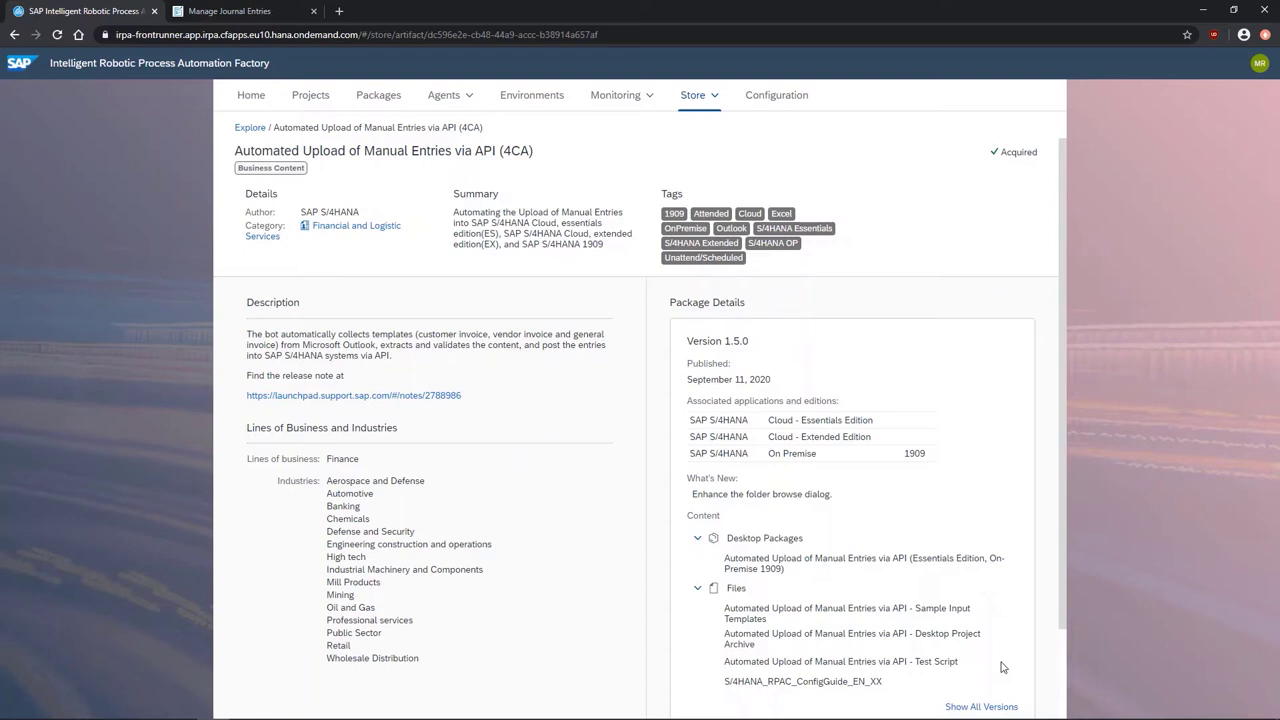
double_click(1029, 151)
Step: Open the :MR_Sandbox_4CA environment and inspect its SYSTEMURL_SOAP_4CA variable definition without changing it
left_click(530, 96)
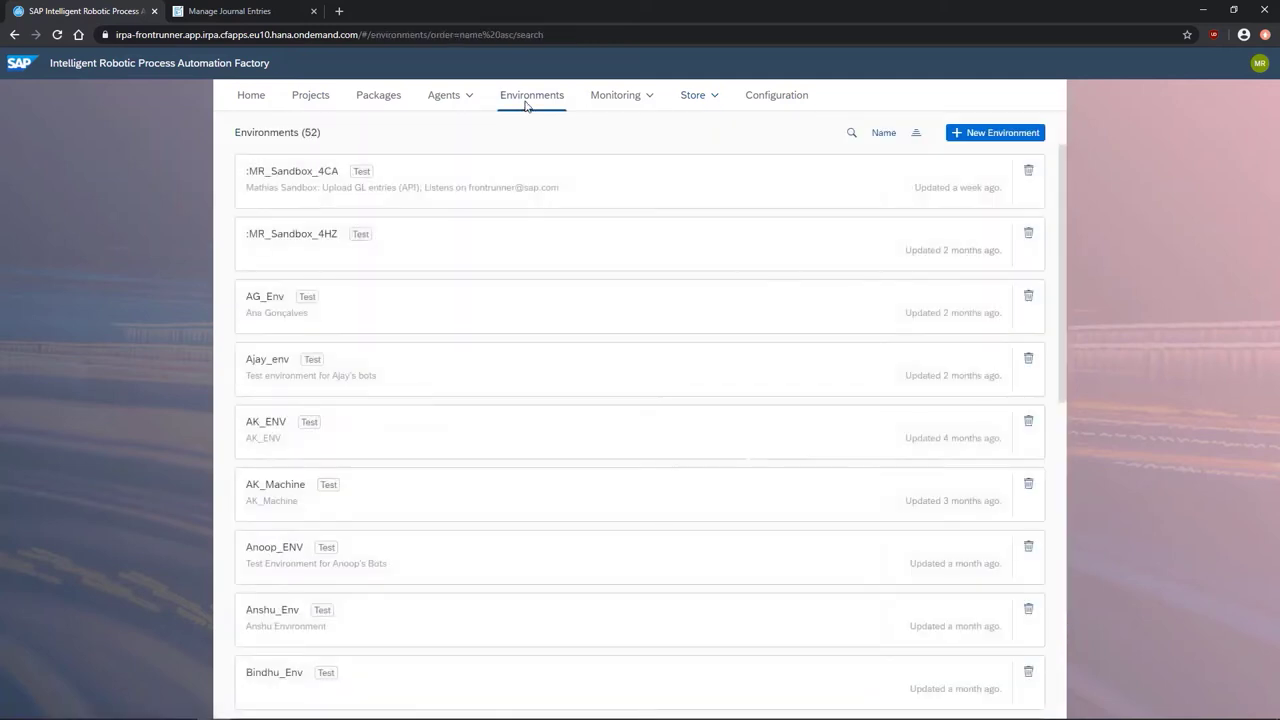
left_click(518, 189)
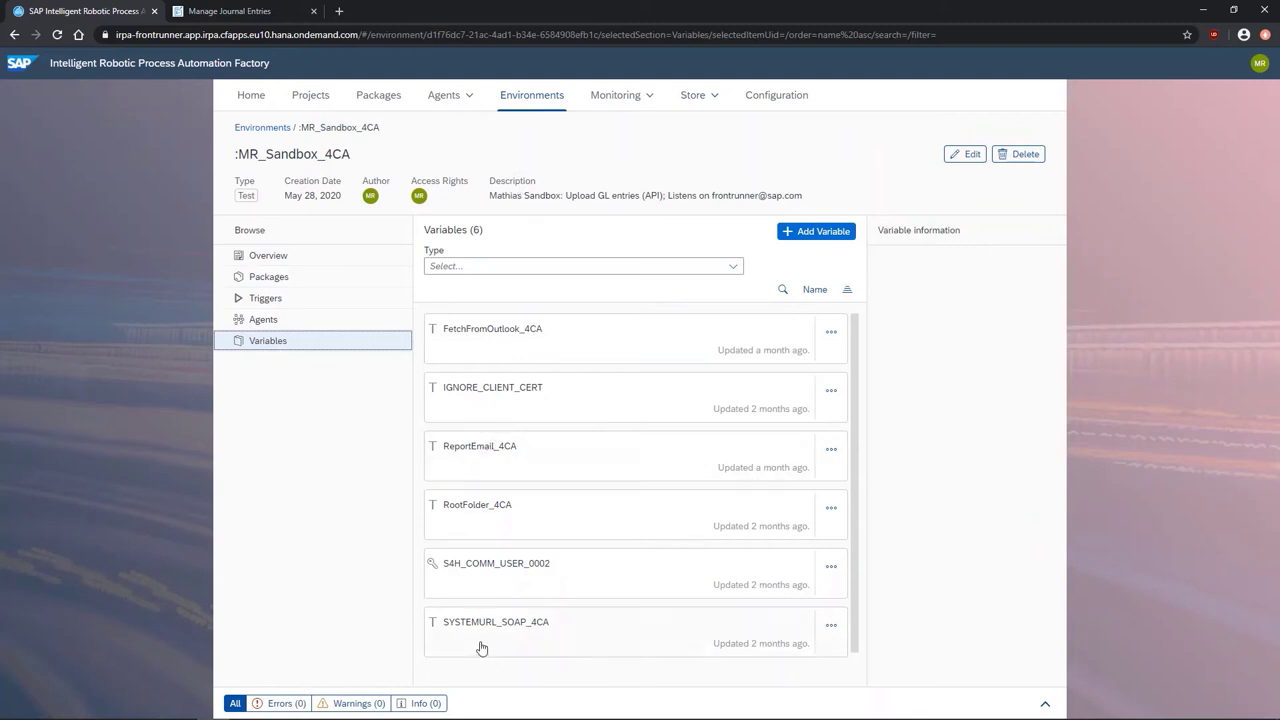
left_click(828, 628)
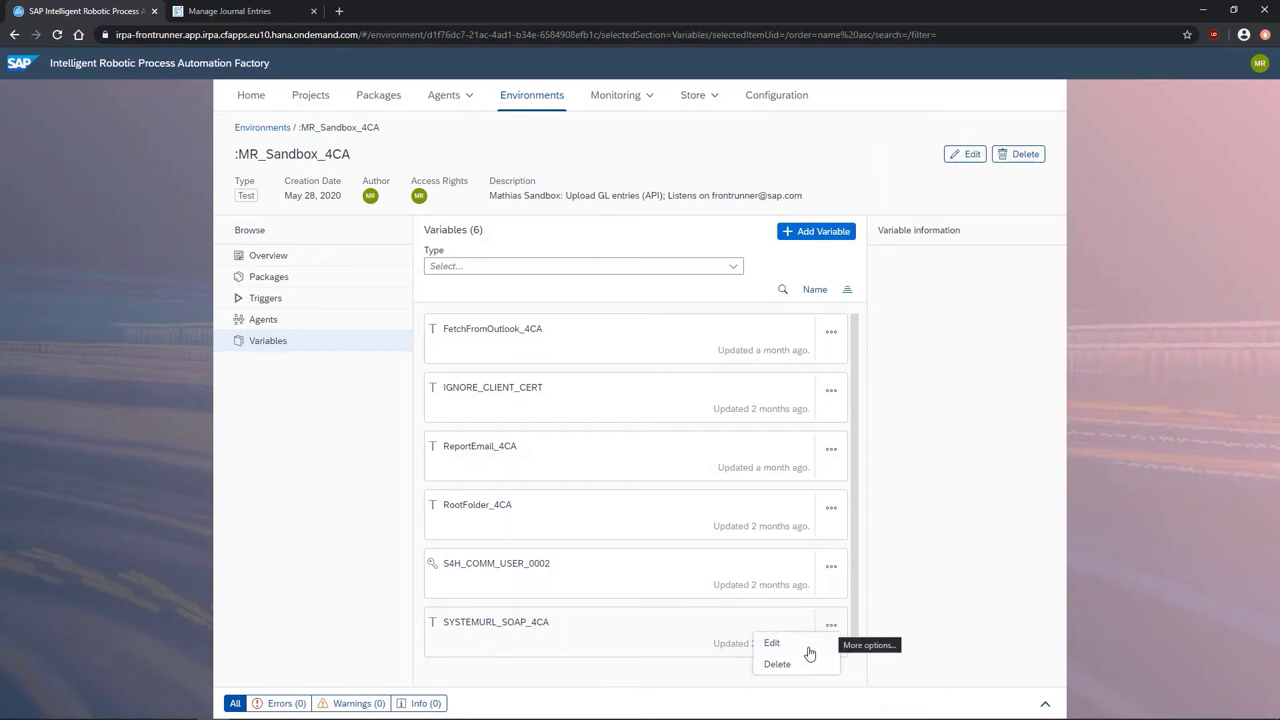
left_click(809, 651)
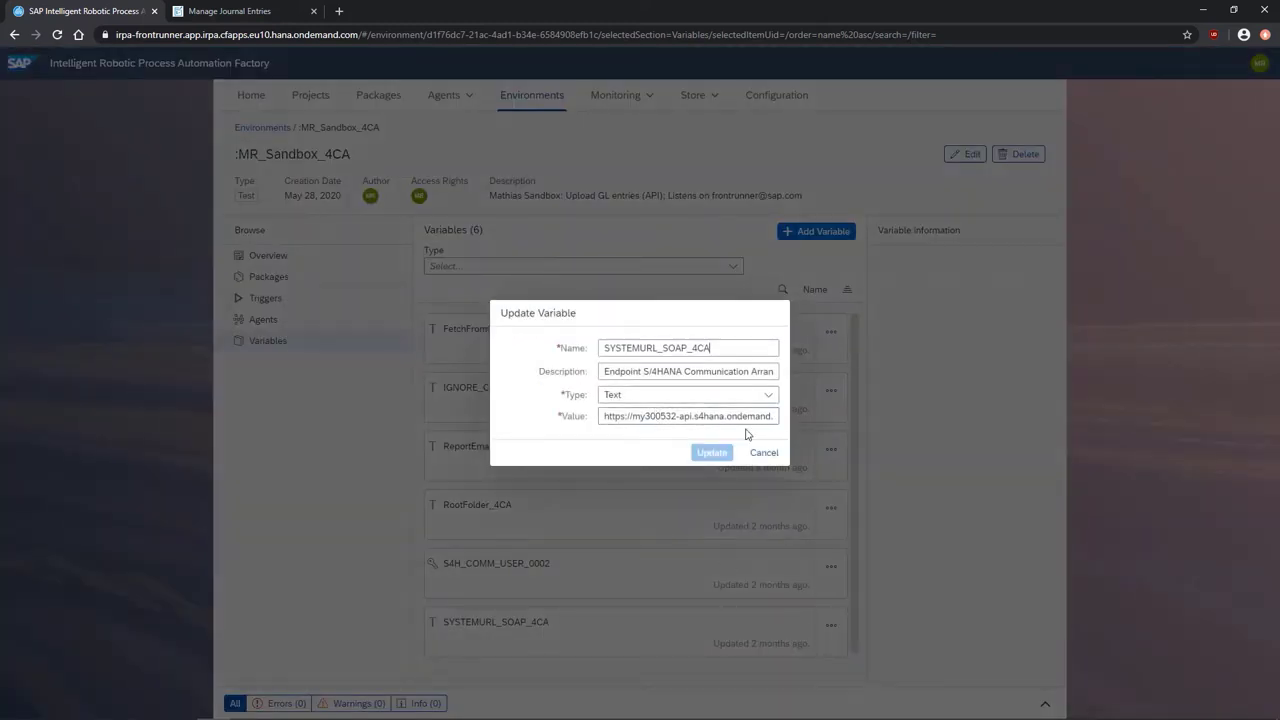
left_click(762, 453)
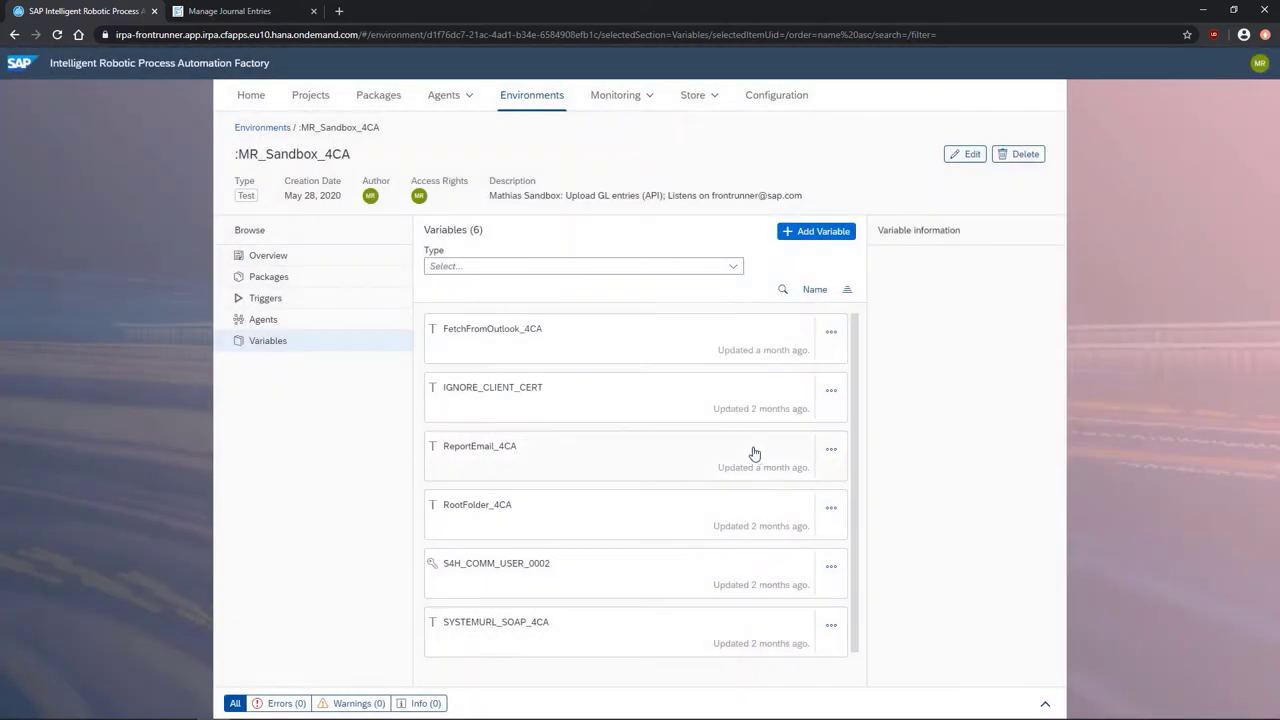
Step: View the environment's packages, and open the list of monitored jobs
left_click(361, 280)
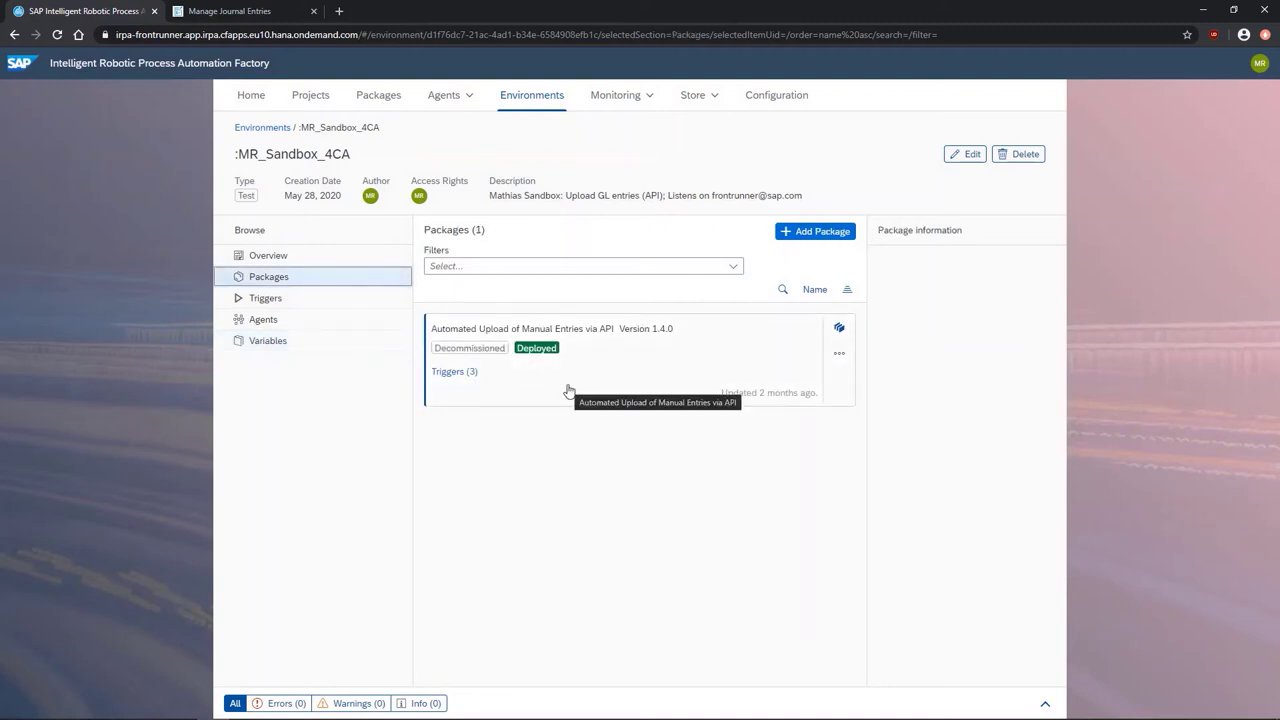
left_click(650, 105)
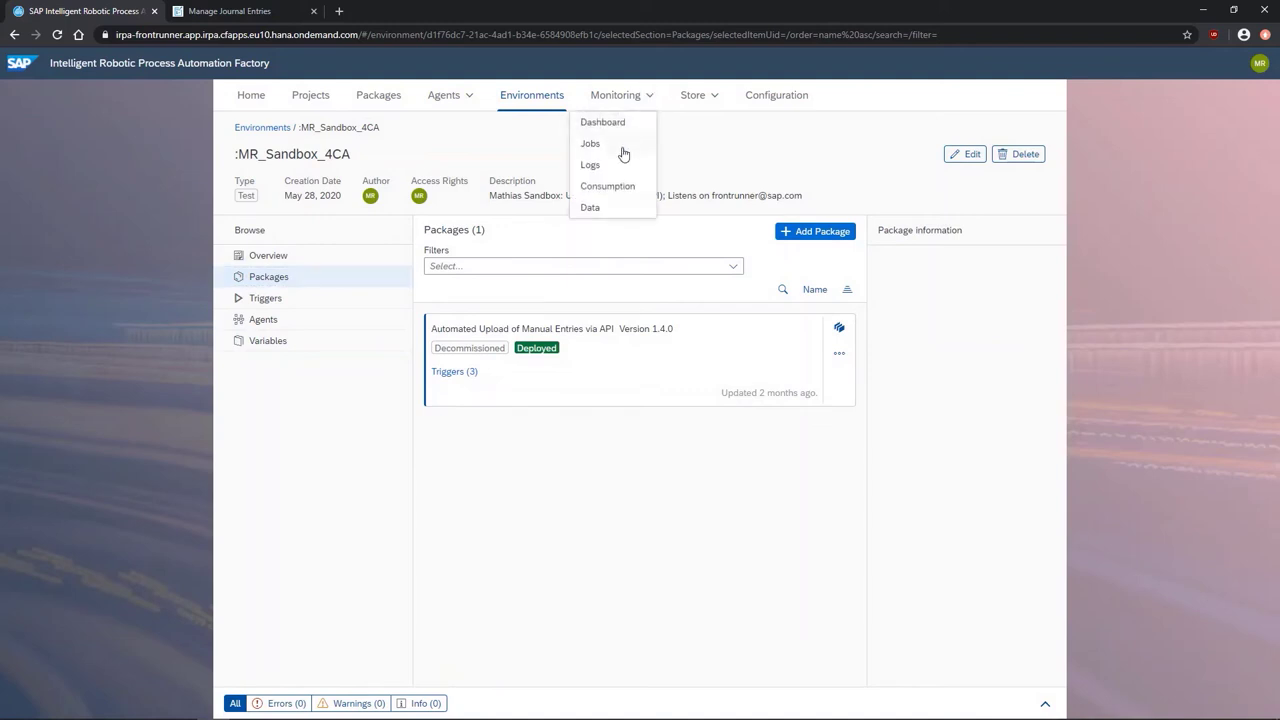
left_click(591, 144)
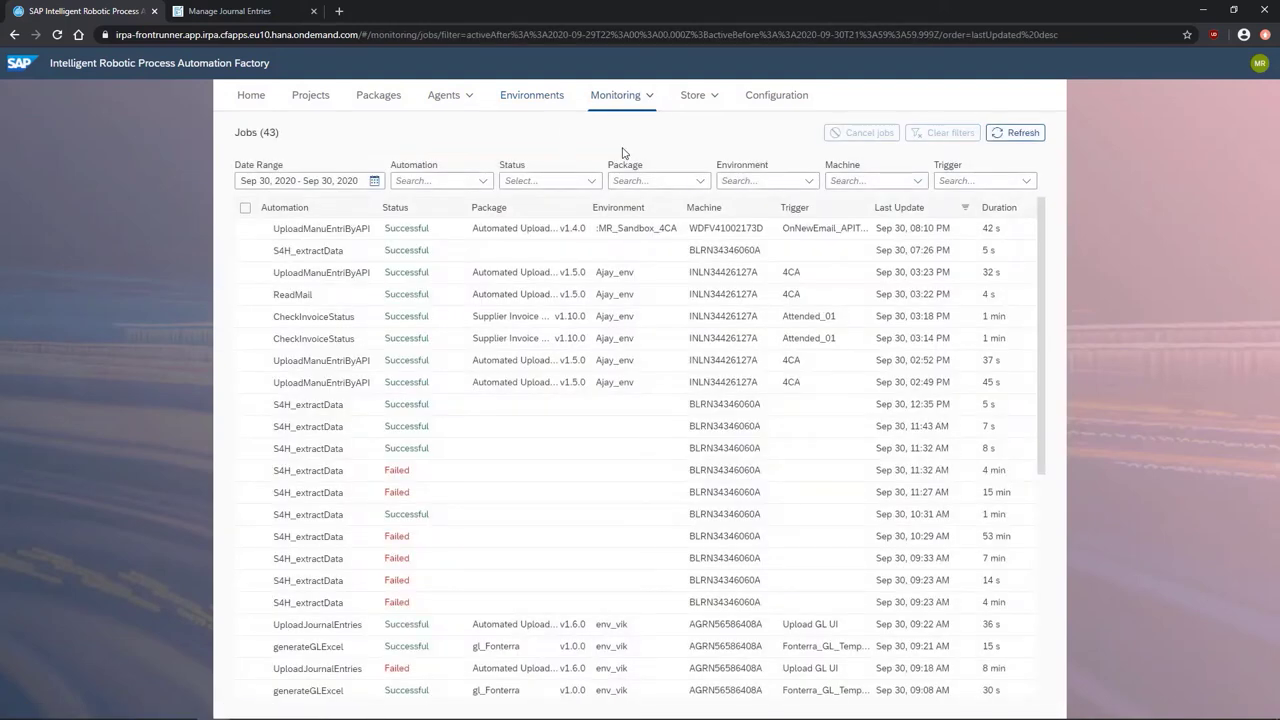
Step: Switch to the journal entry workbook in Excel, change the document header text in G10 to "Hello Teched 2020", and save the workbook
key("alt+Tab")
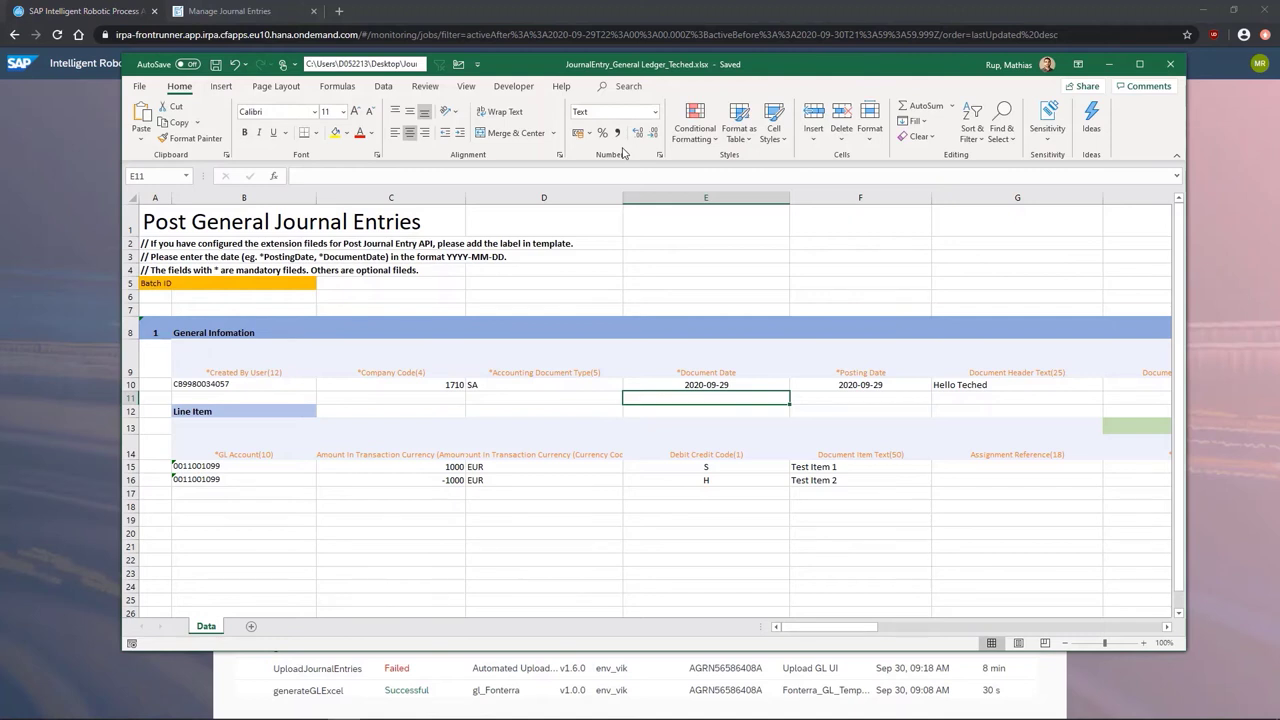
key("Right")
key("Right")
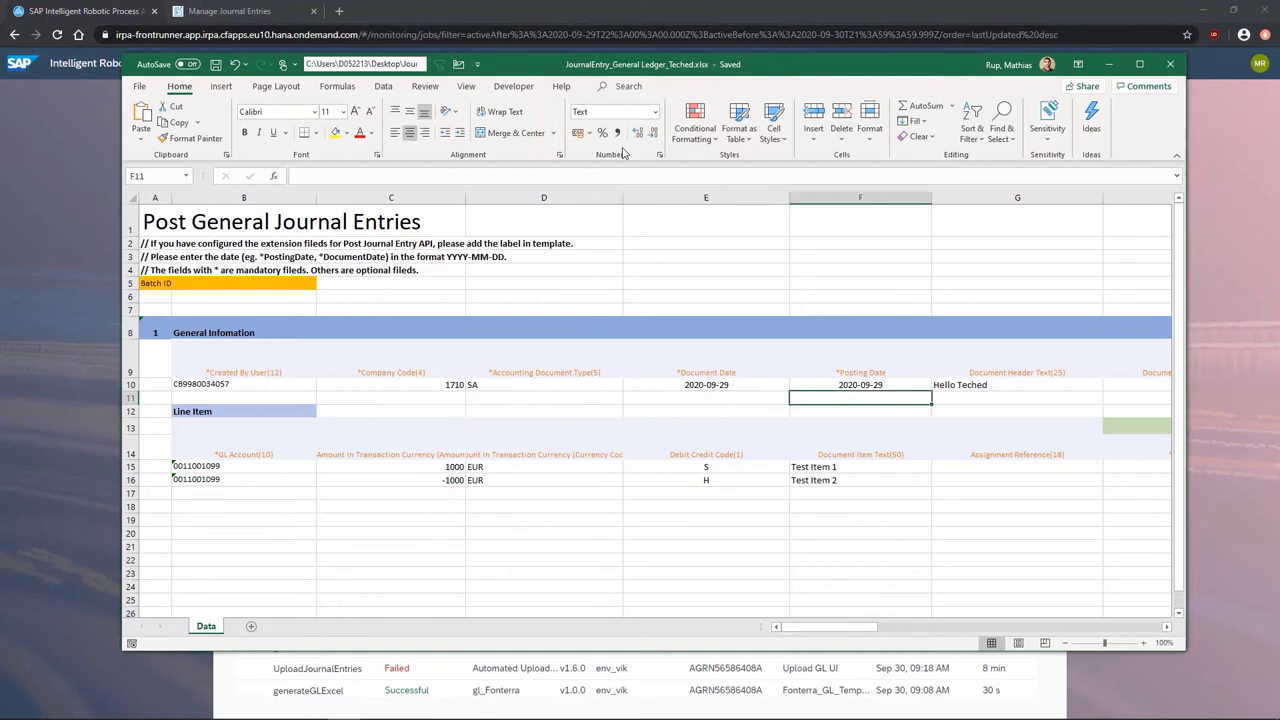
key("Up")
key("F2")
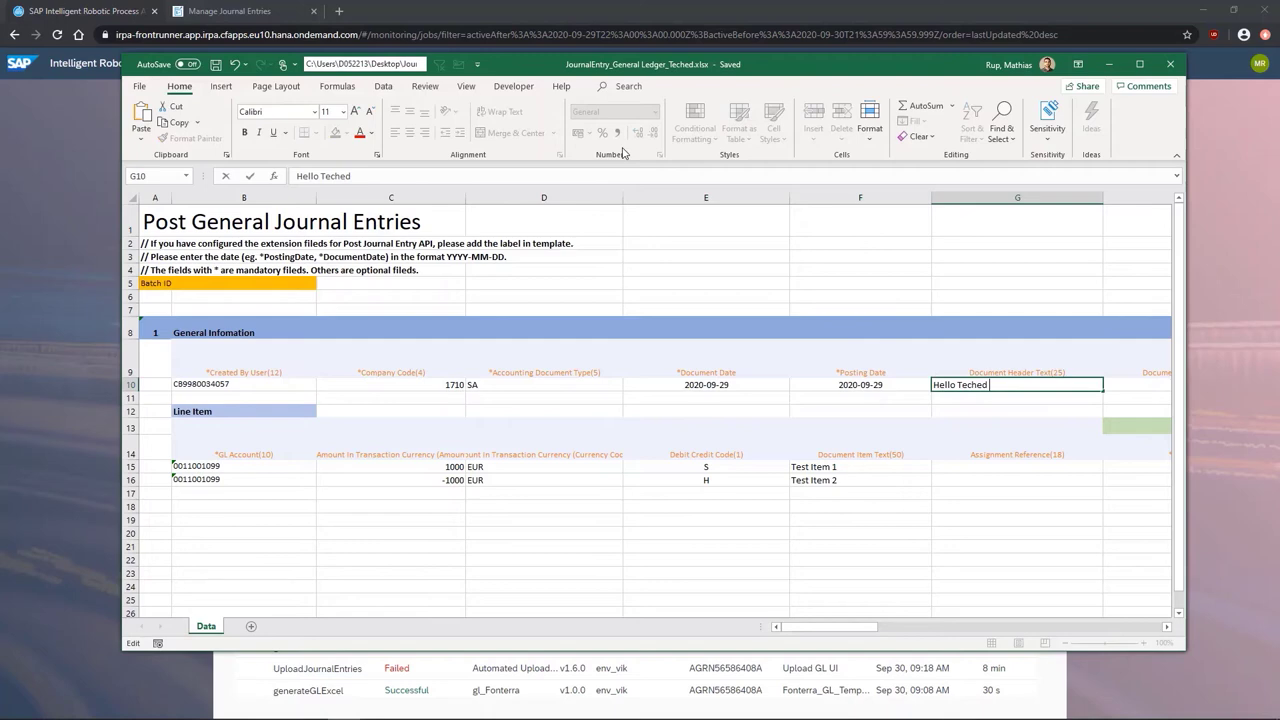
type("2020")
key("Return")
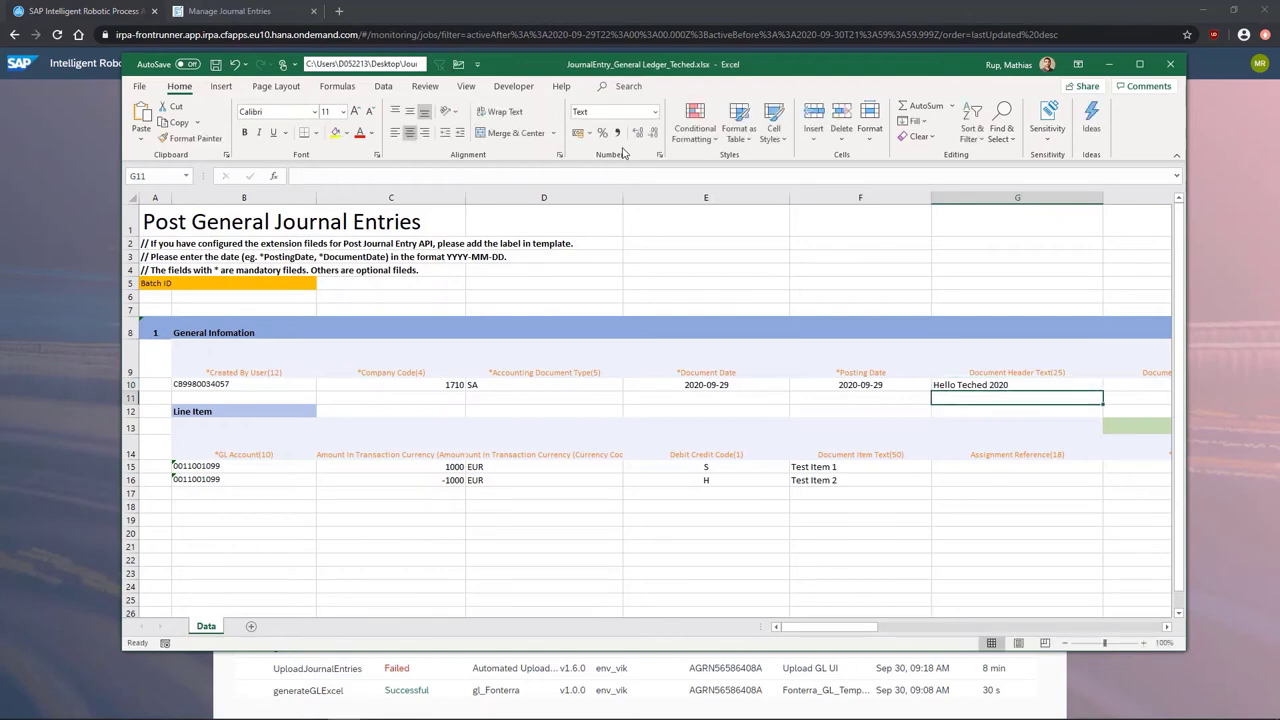
key("ctrl+s")
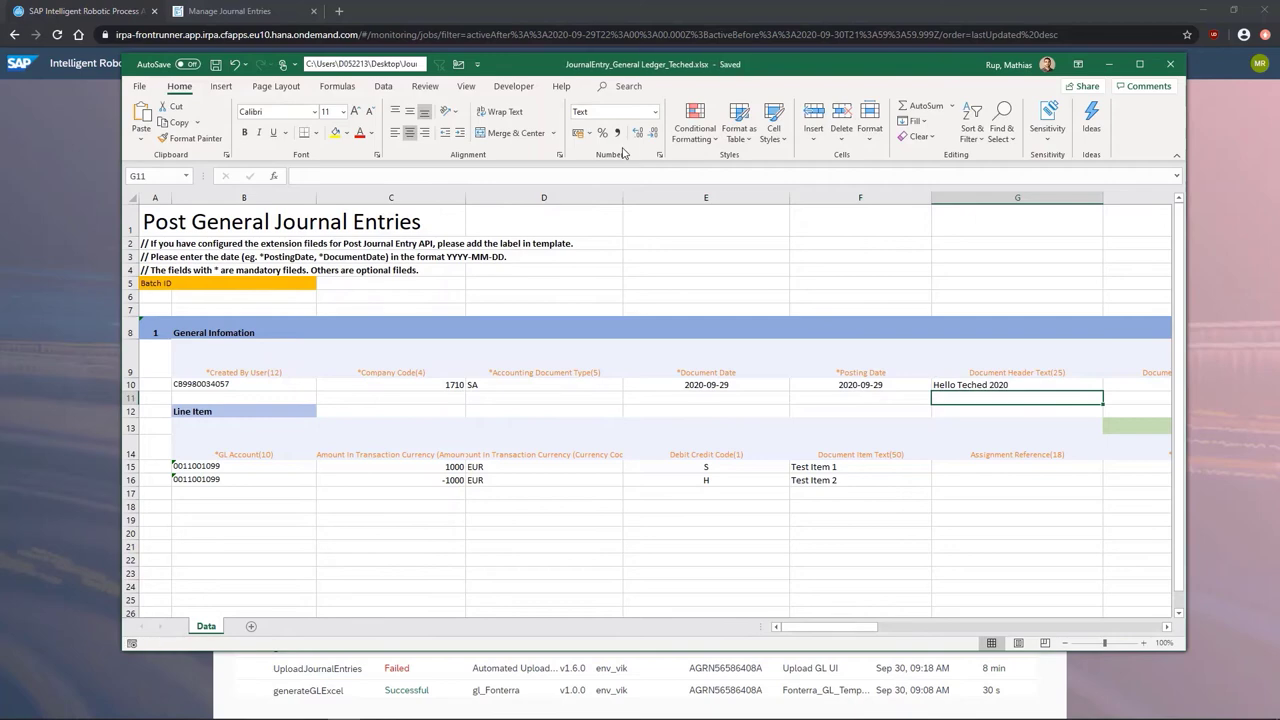
Step: Share a copy of the workbook as an Excel attachment in a new e-mail
left_click(140, 87)
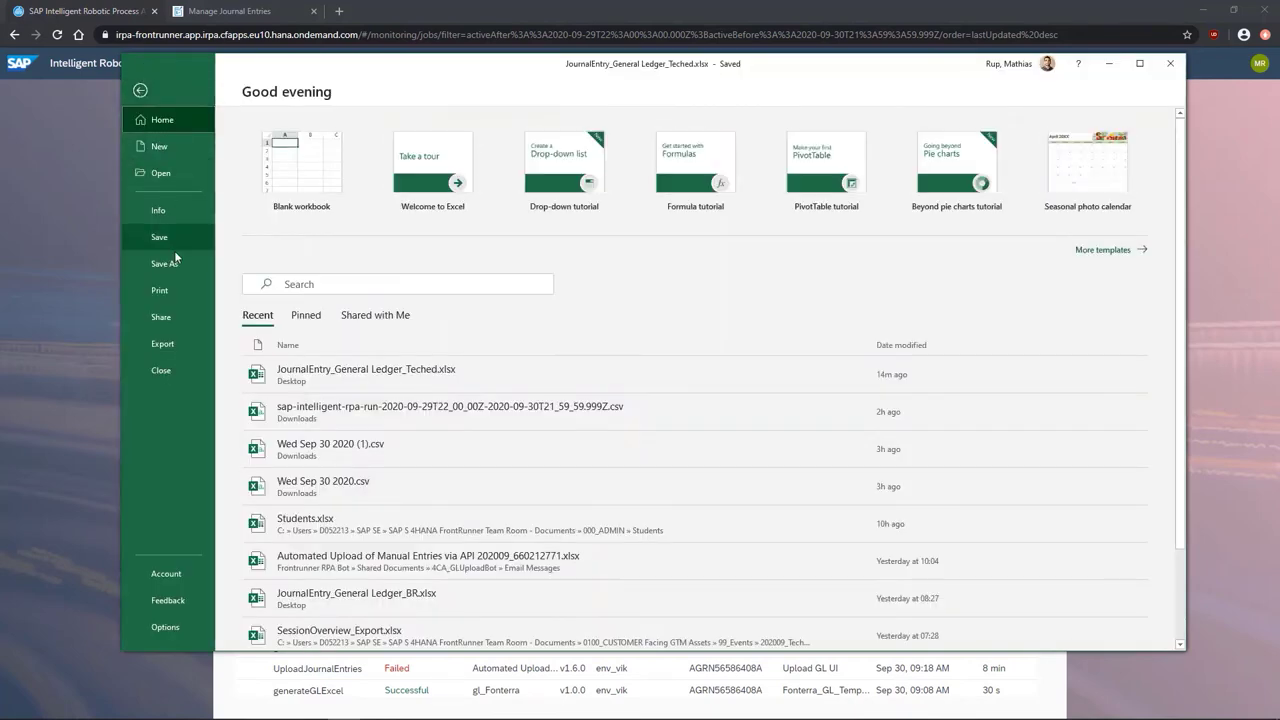
left_click(175, 316)
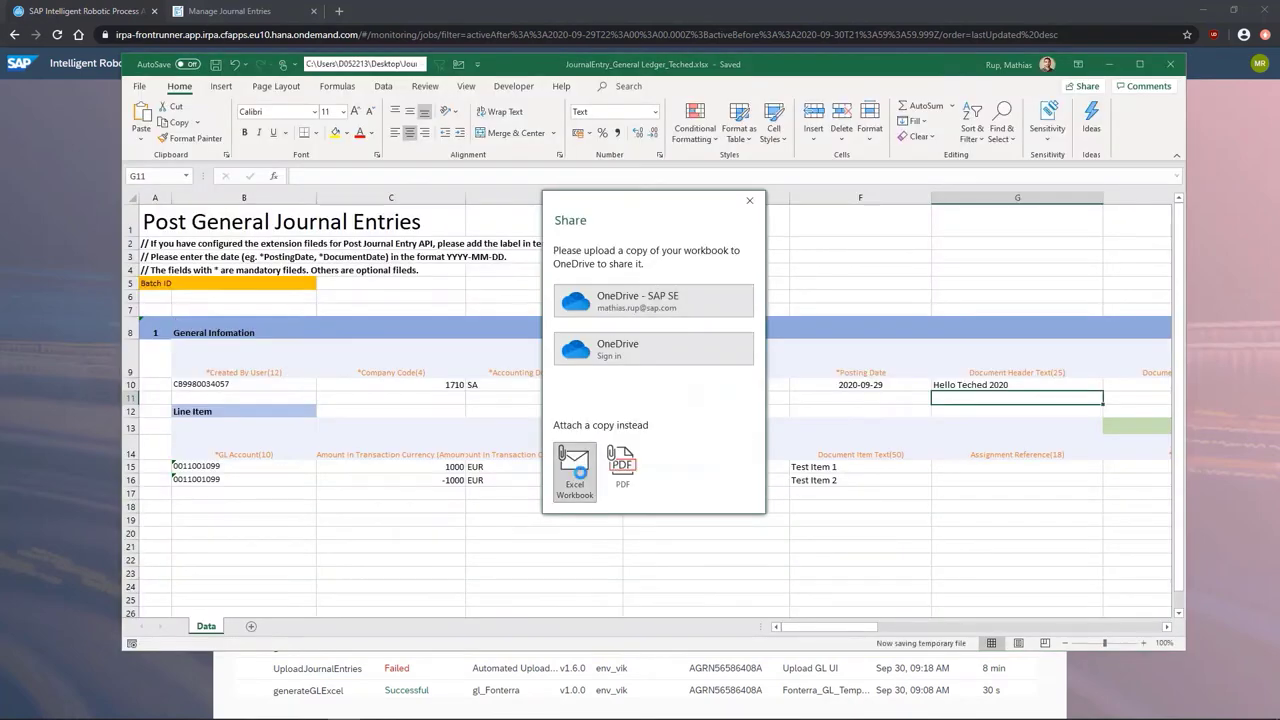
left_click(574, 468)
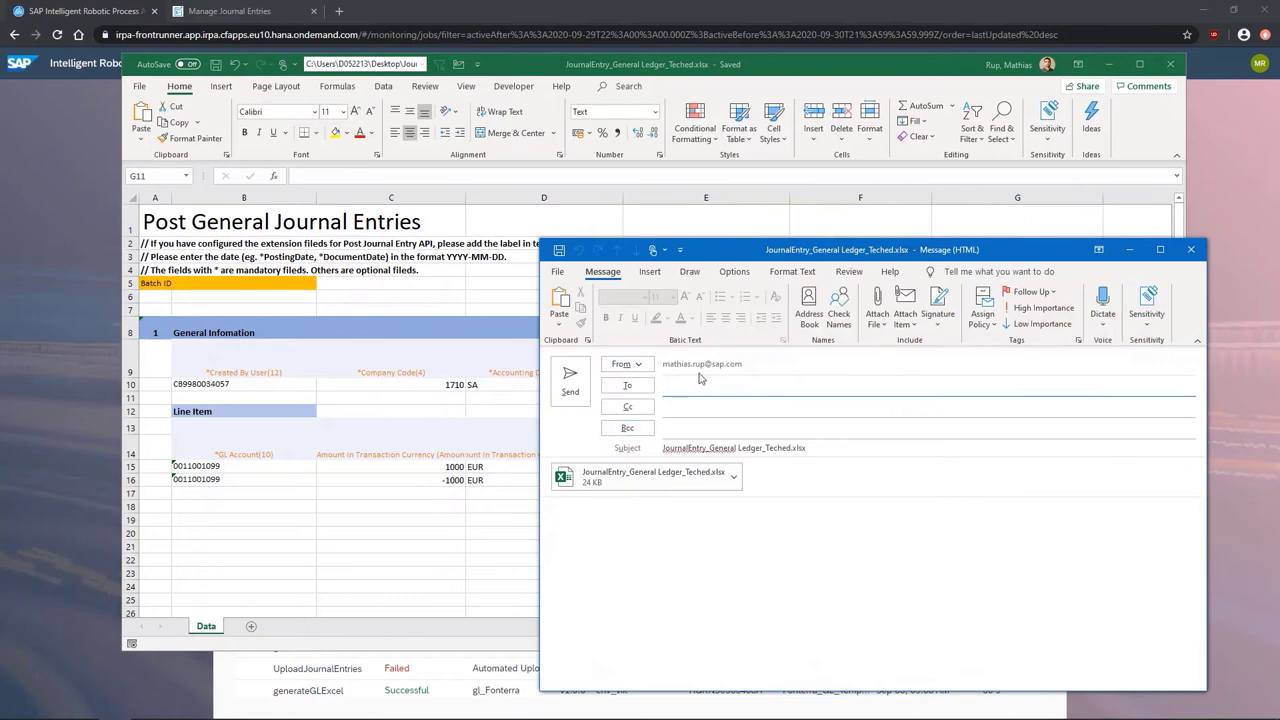
Step: Address the e-mail to the bot's mailbox, replace the subject with "upload", and send it
type("front")
key("Return")
key("Tab")
key("Tab")
key("Tab")
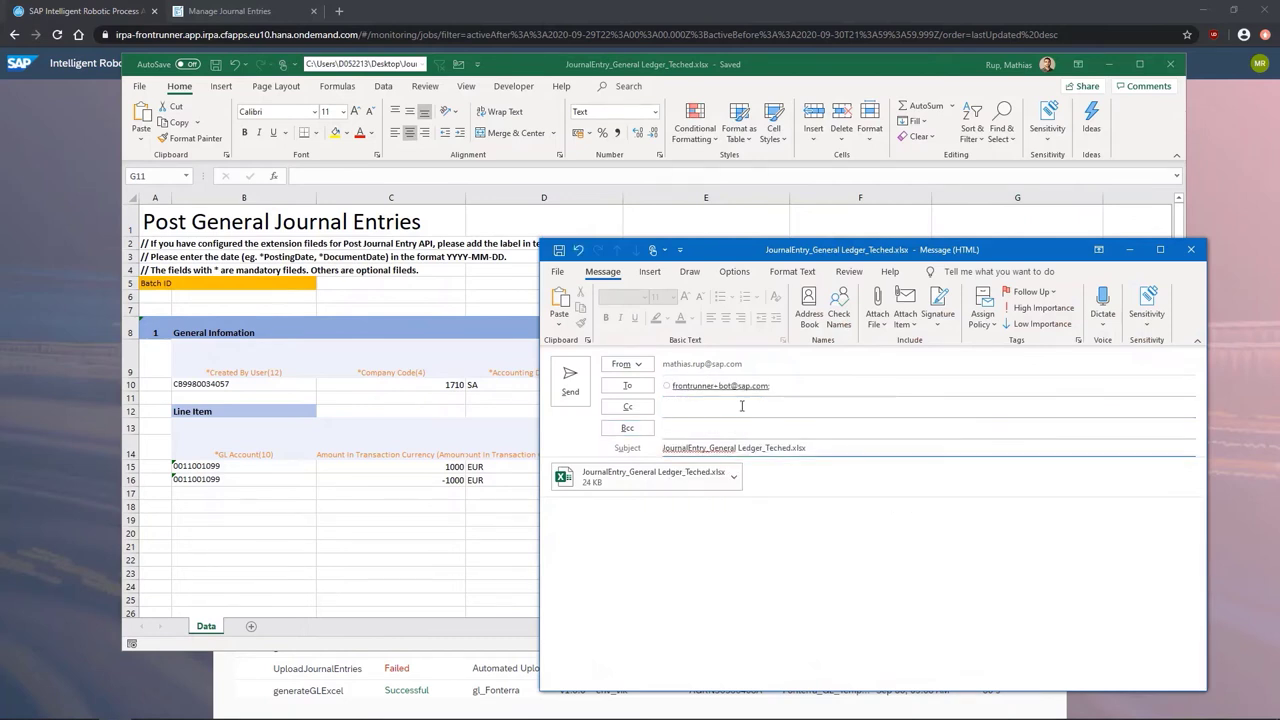
key("ctrl+a")
type("upload")
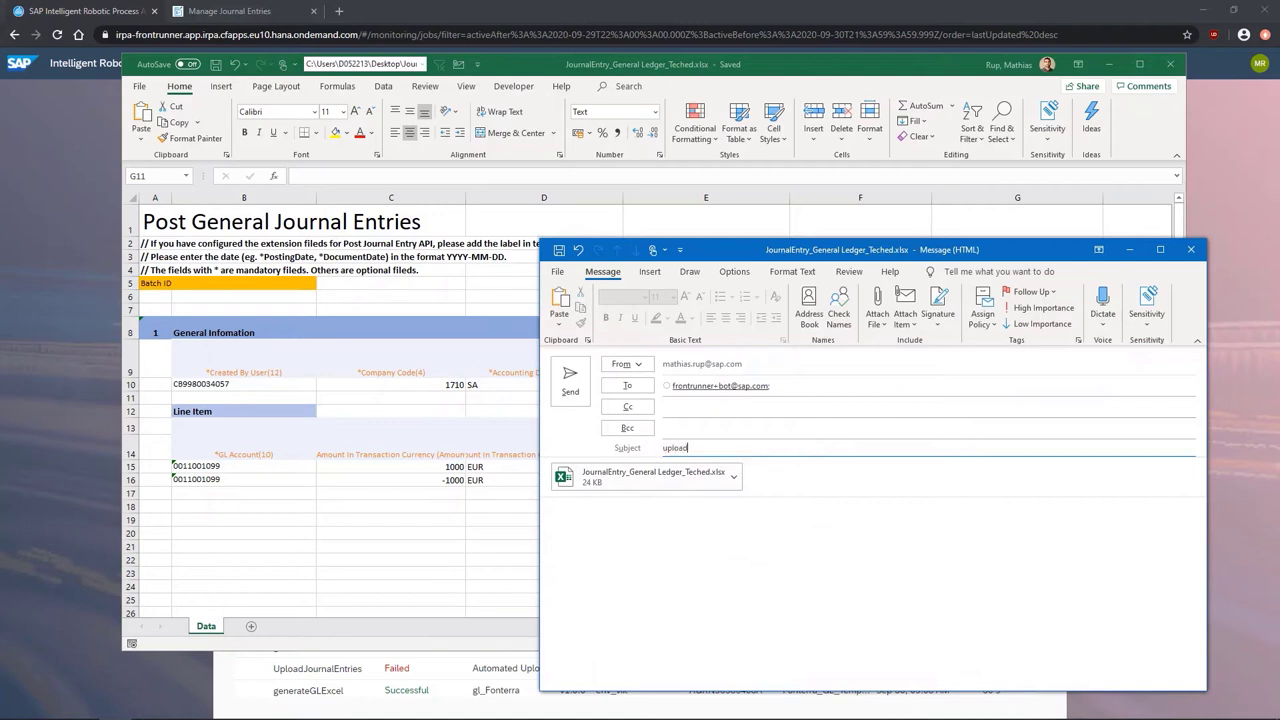
left_click(576, 396)
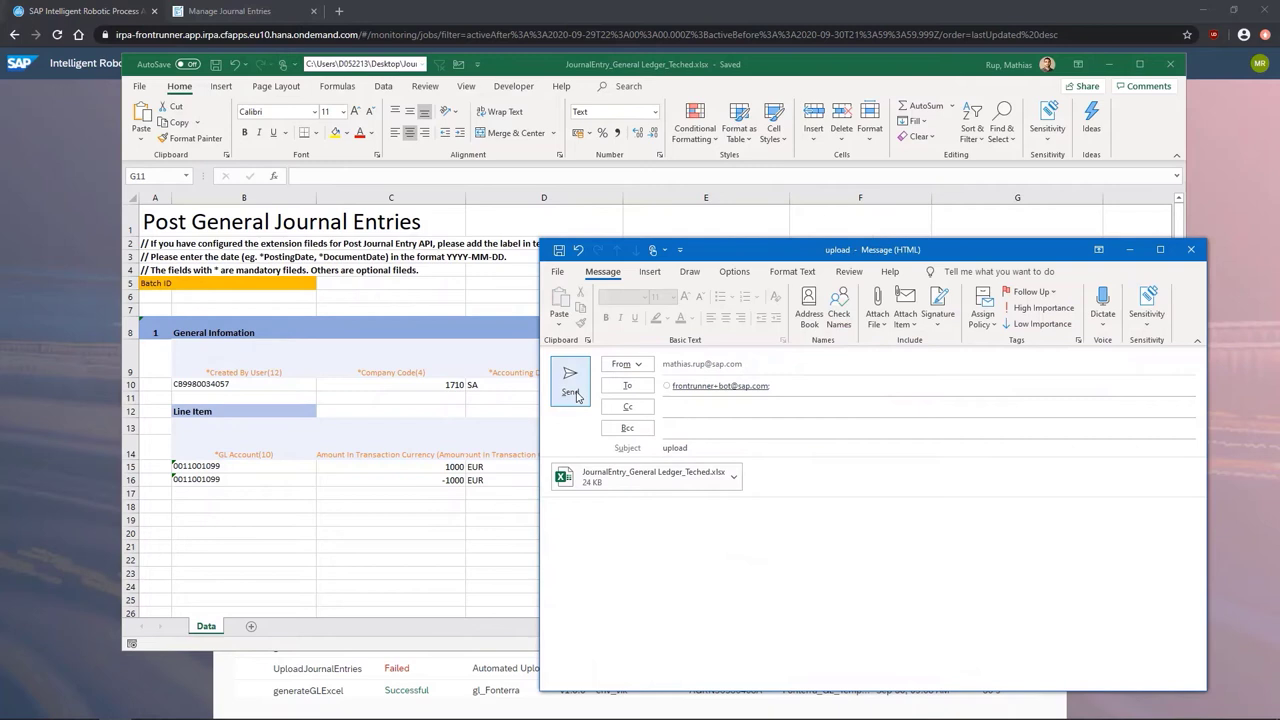
left_click(576, 396)
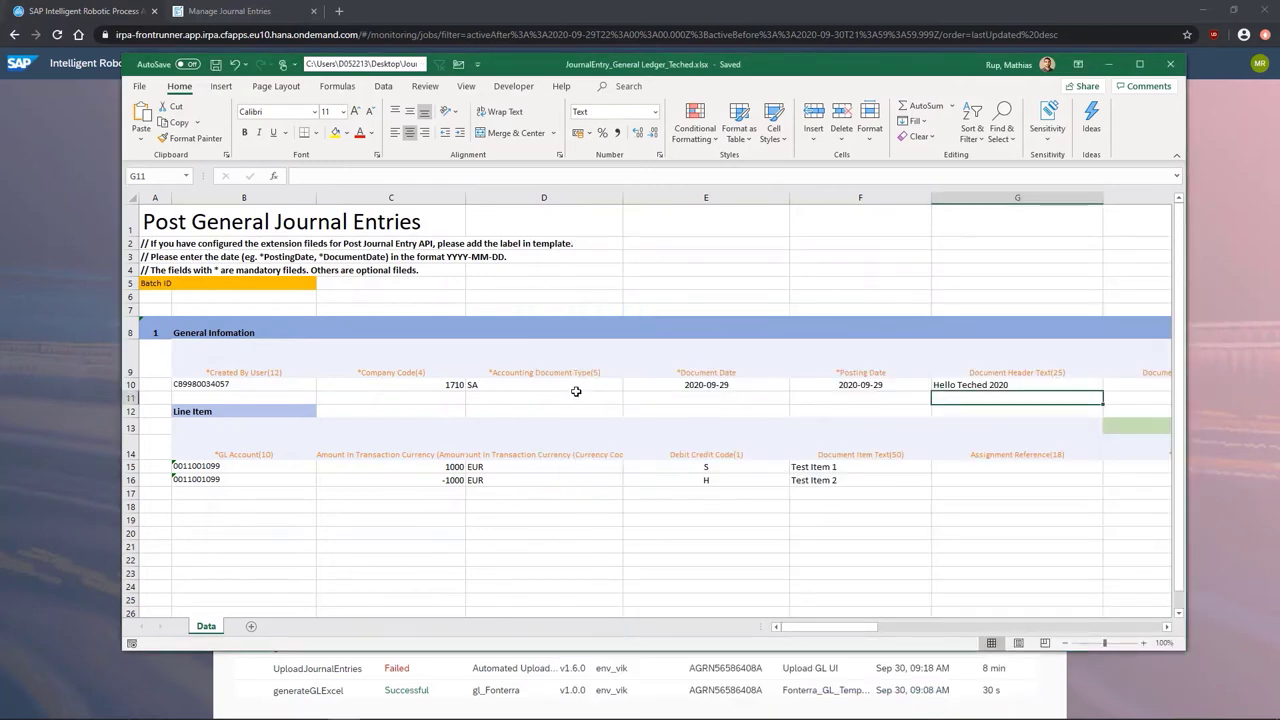
Step: Return to the browser's job list, refresh it, open the newest UploadManuEntriByAPI job, and refresh its status
left_click(1244, 402)
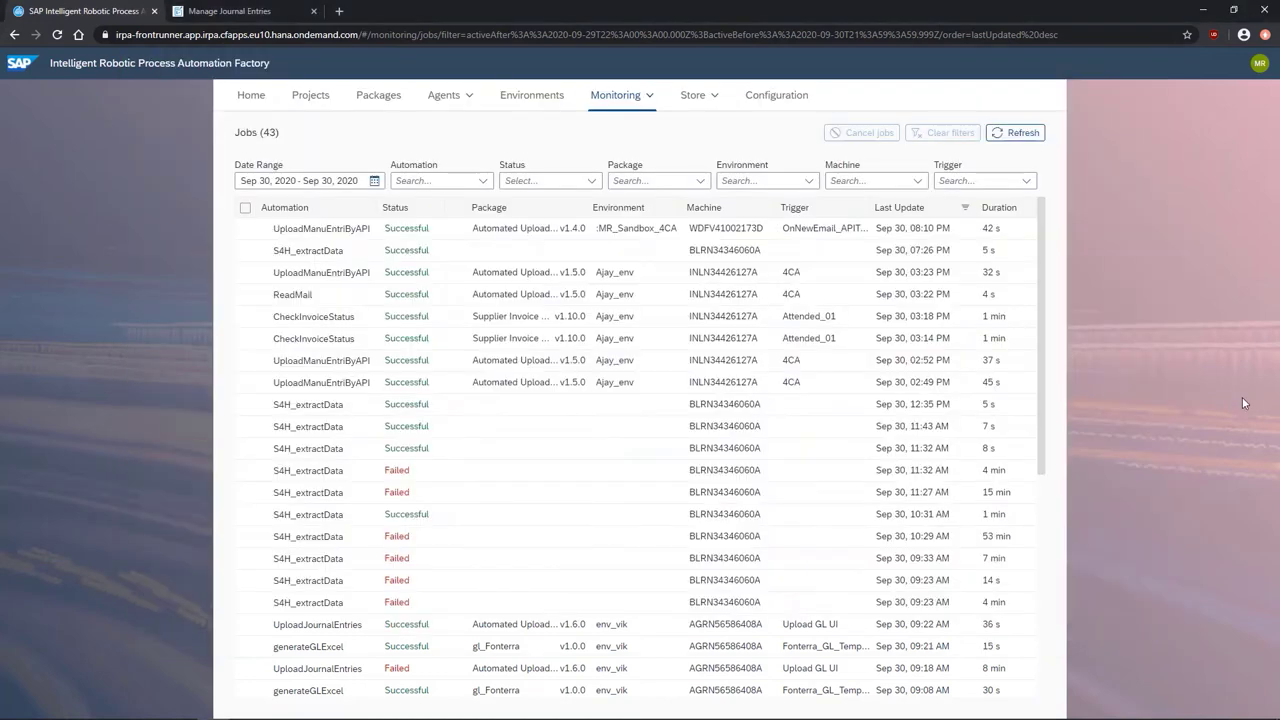
left_click(1023, 134)
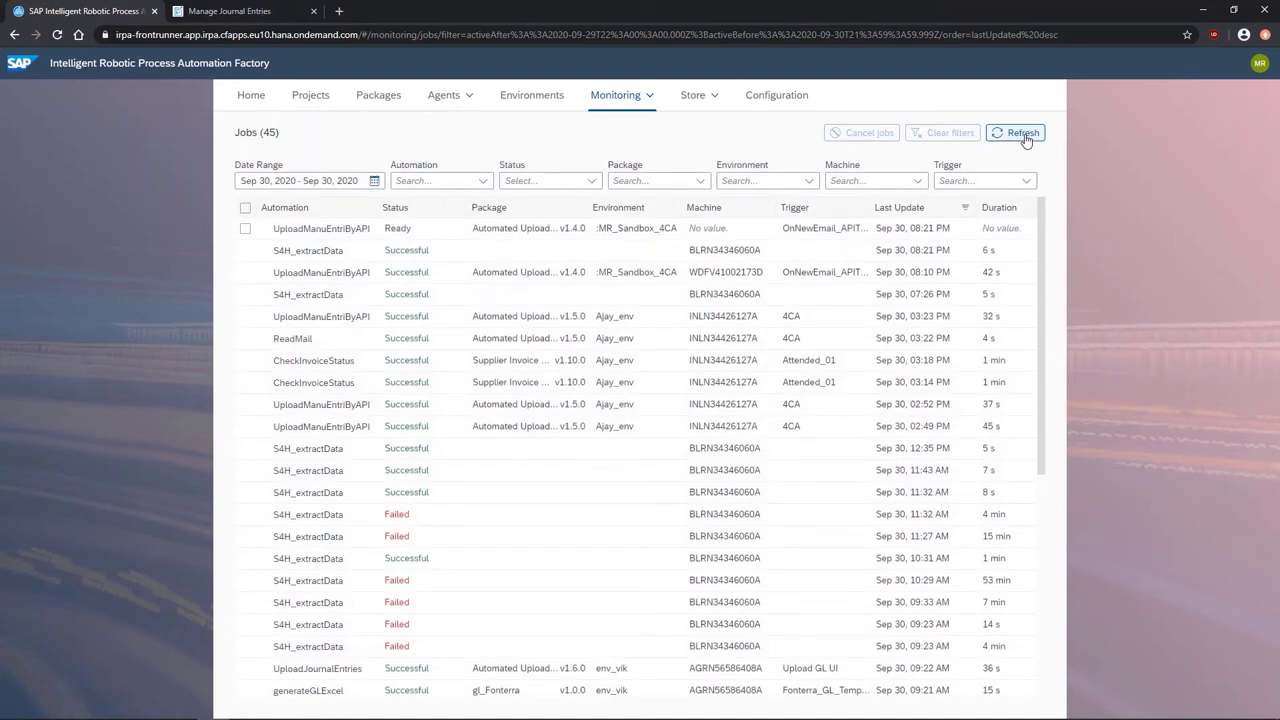
left_click(872, 230)
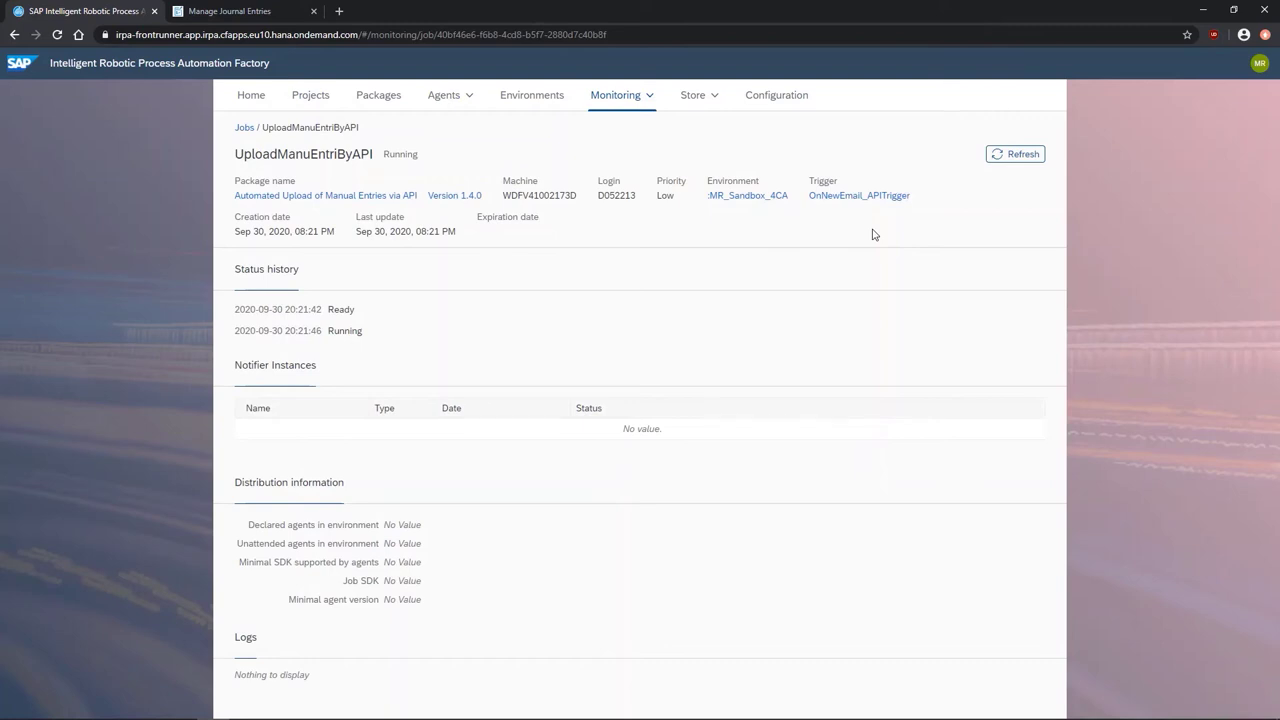
left_click(1000, 156)
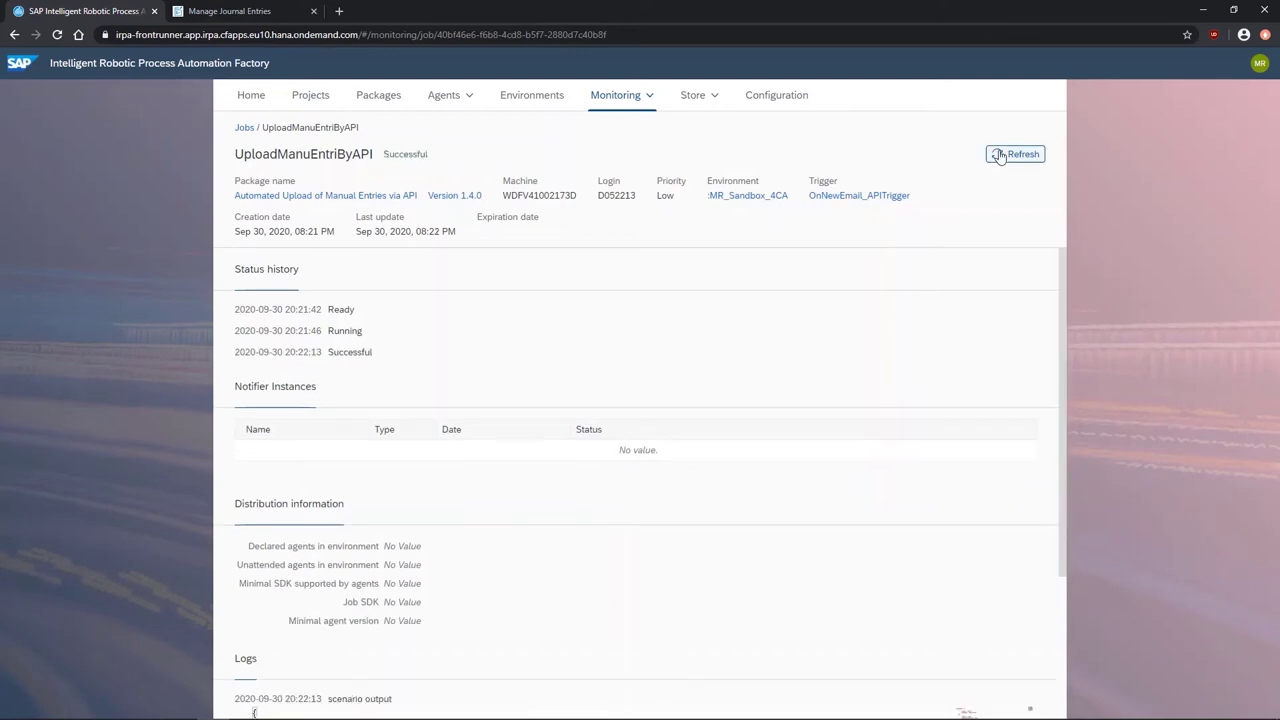
Step: Examine the job's scenario output log for the upload response, the accounting document confirmation, and the posting note
scroll(912, 386, "down", 3)
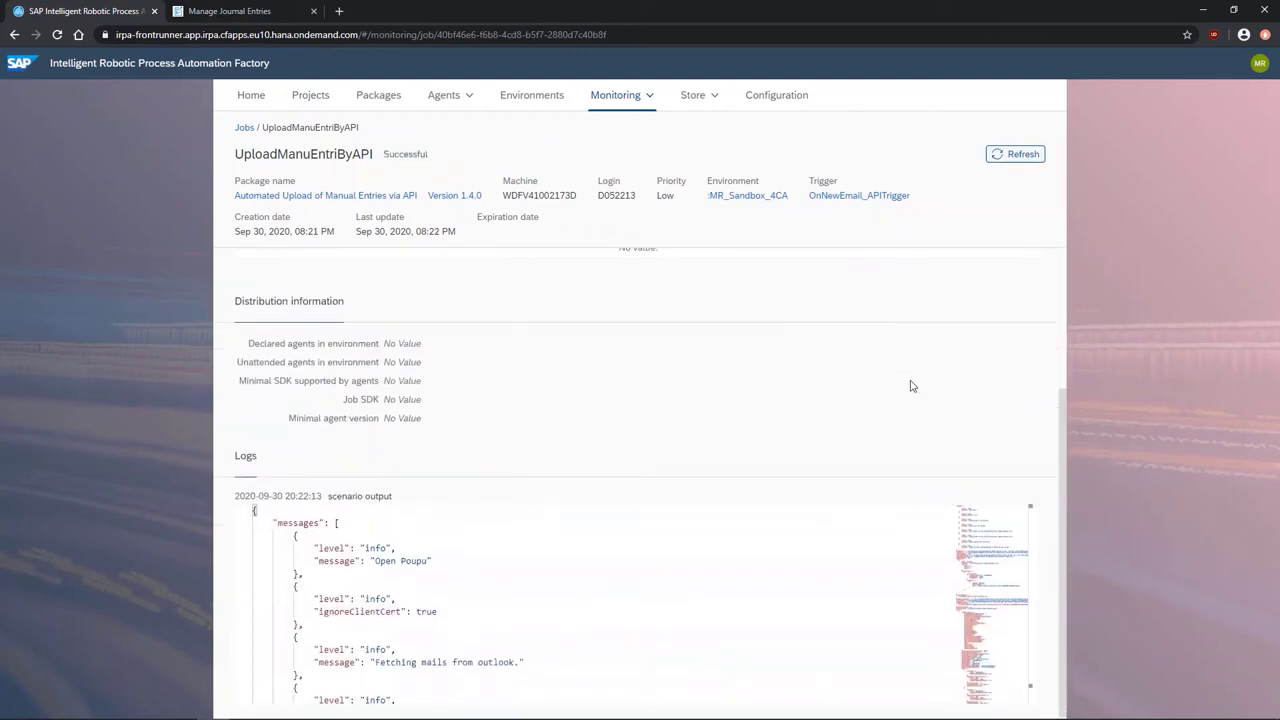
scroll(806, 508, "down", 10)
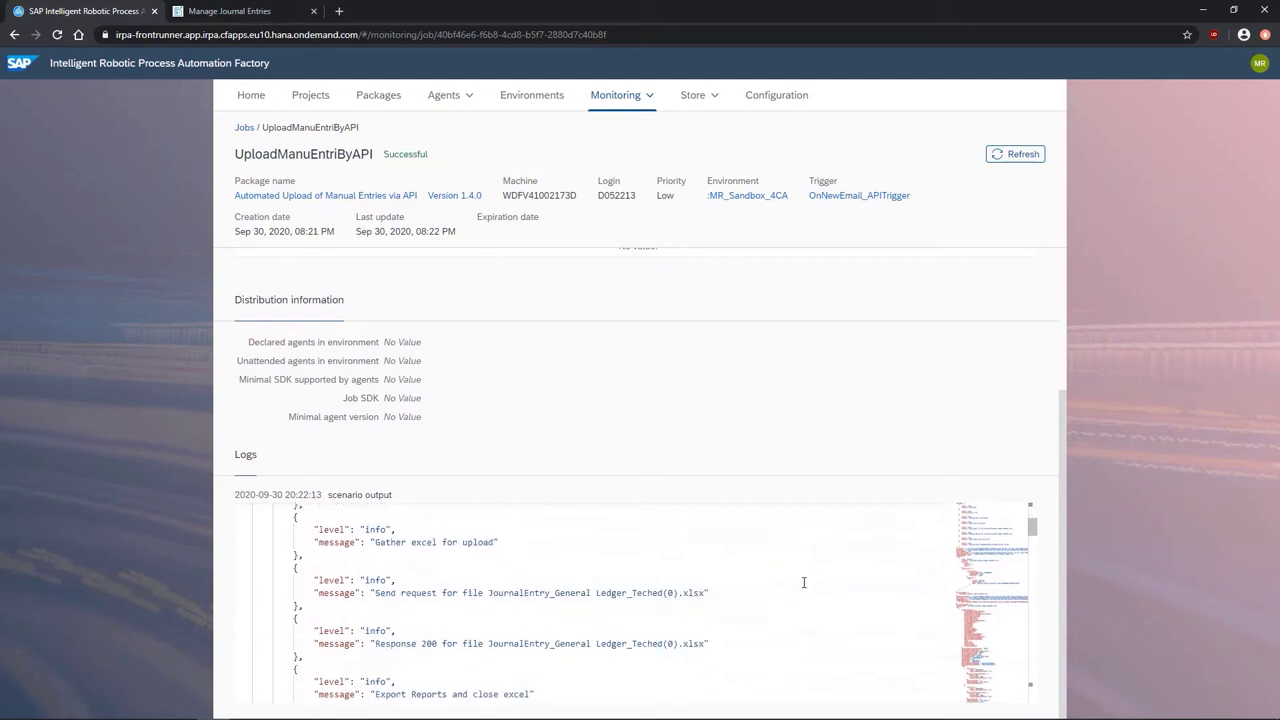
scroll(803, 582, "down", 10)
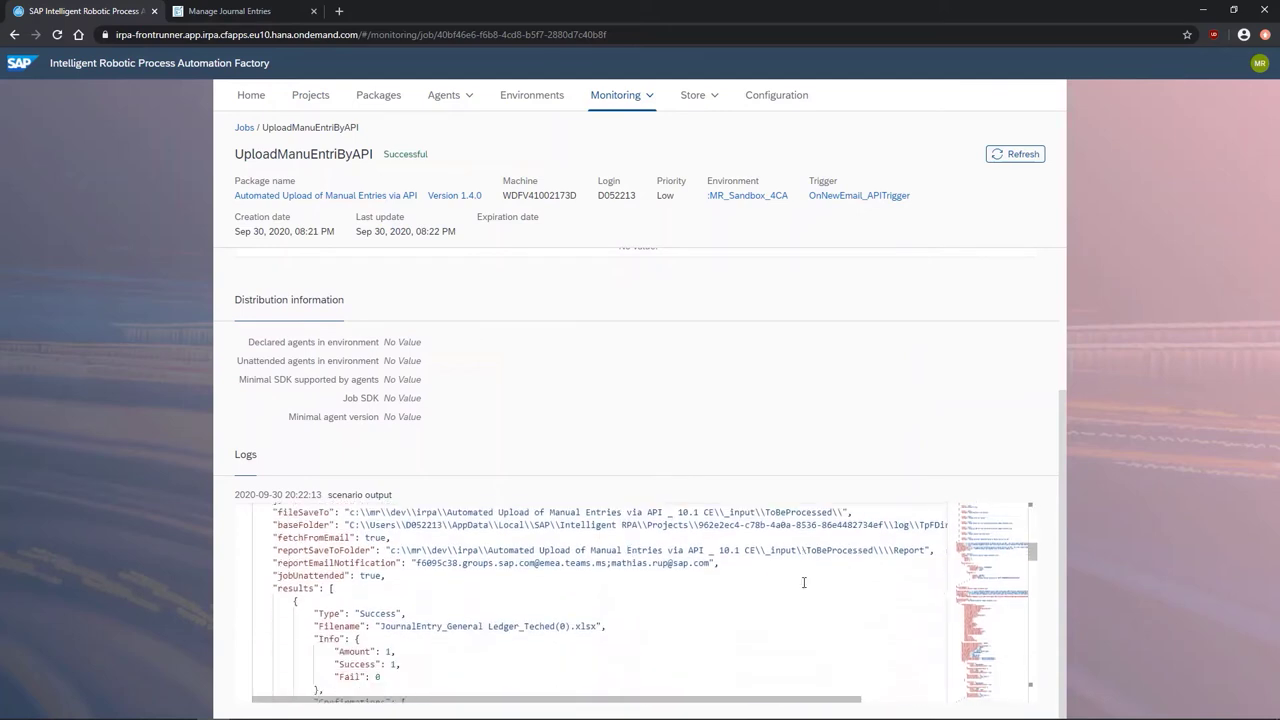
scroll(803, 582, "down", 1)
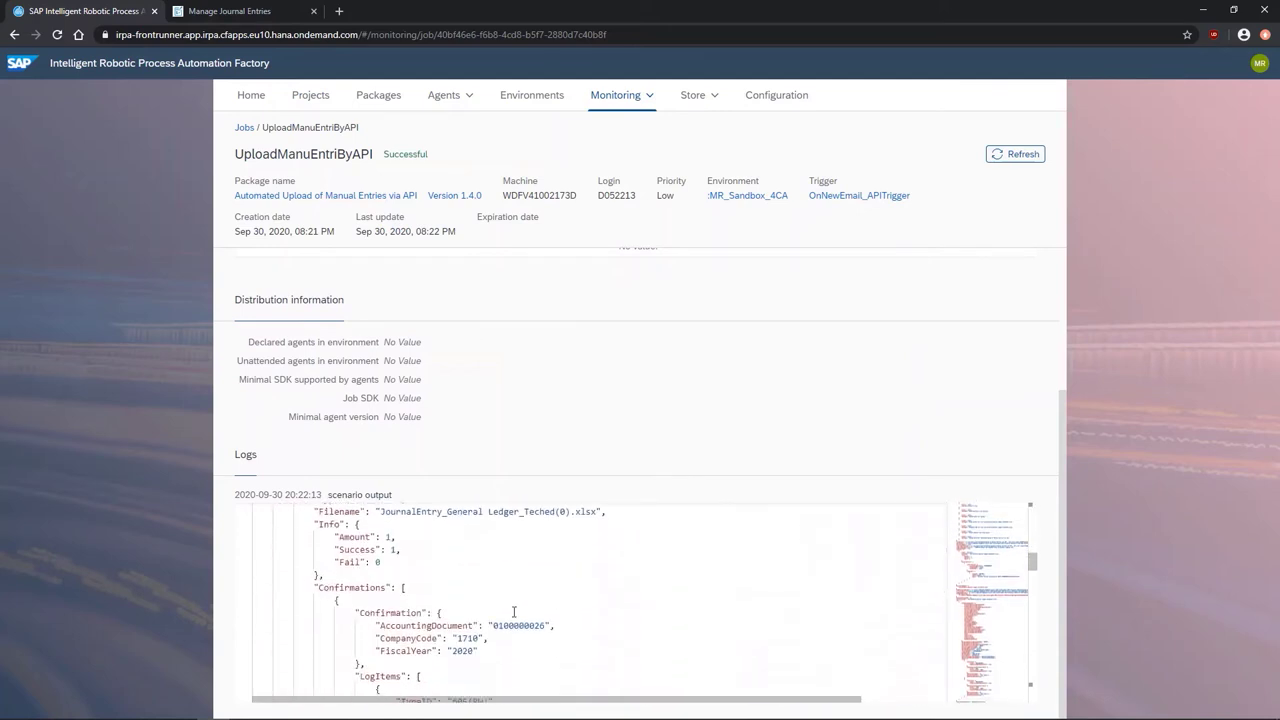
scroll(515, 612, "down", 2)
left_click_drag(462, 656, 592, 656)
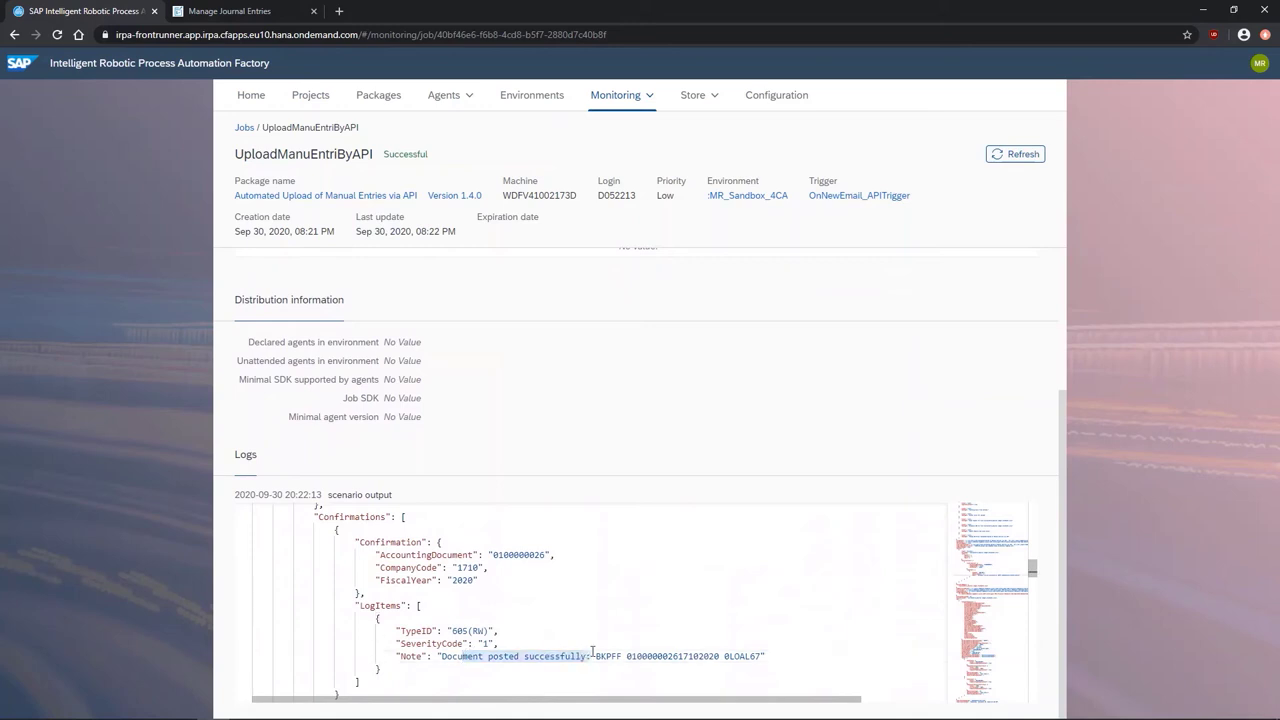
right_click(592, 656)
left_click(592, 656)
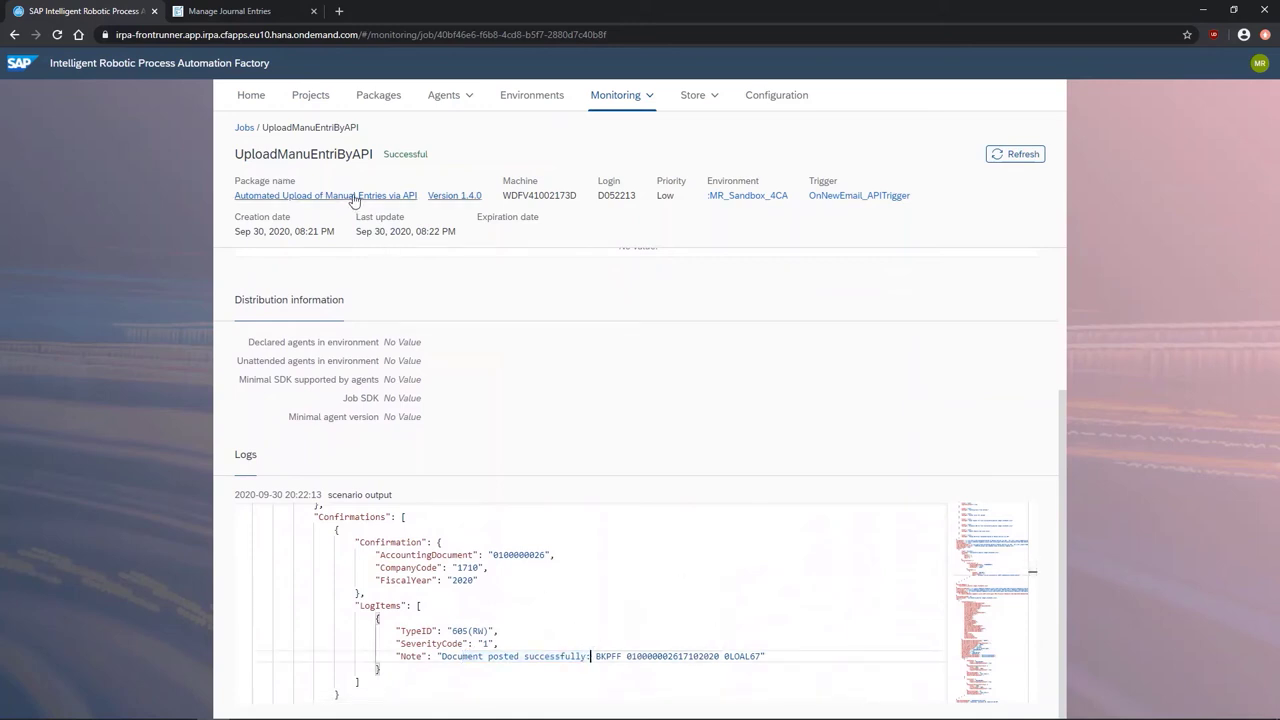
Step: Switch to Manage Journal Entries and run the query with the existing filters to look up the uploaded entry
left_click(258, 12)
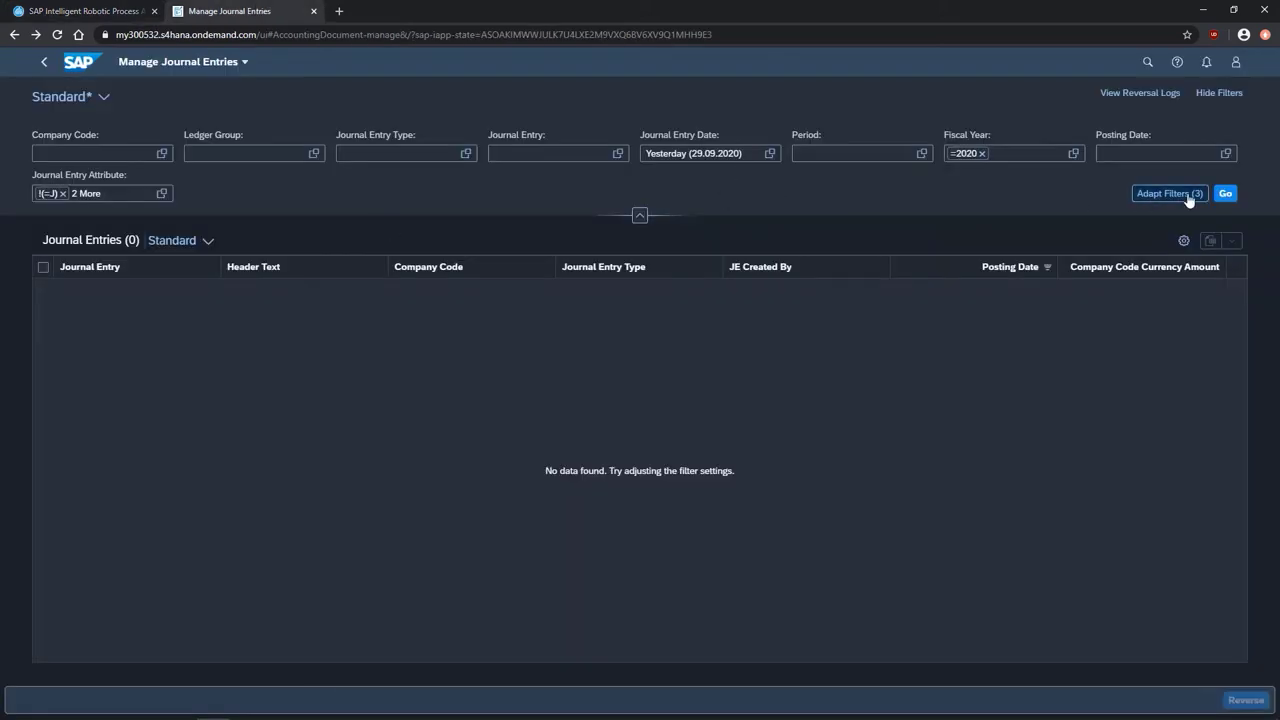
left_click(1225, 194)
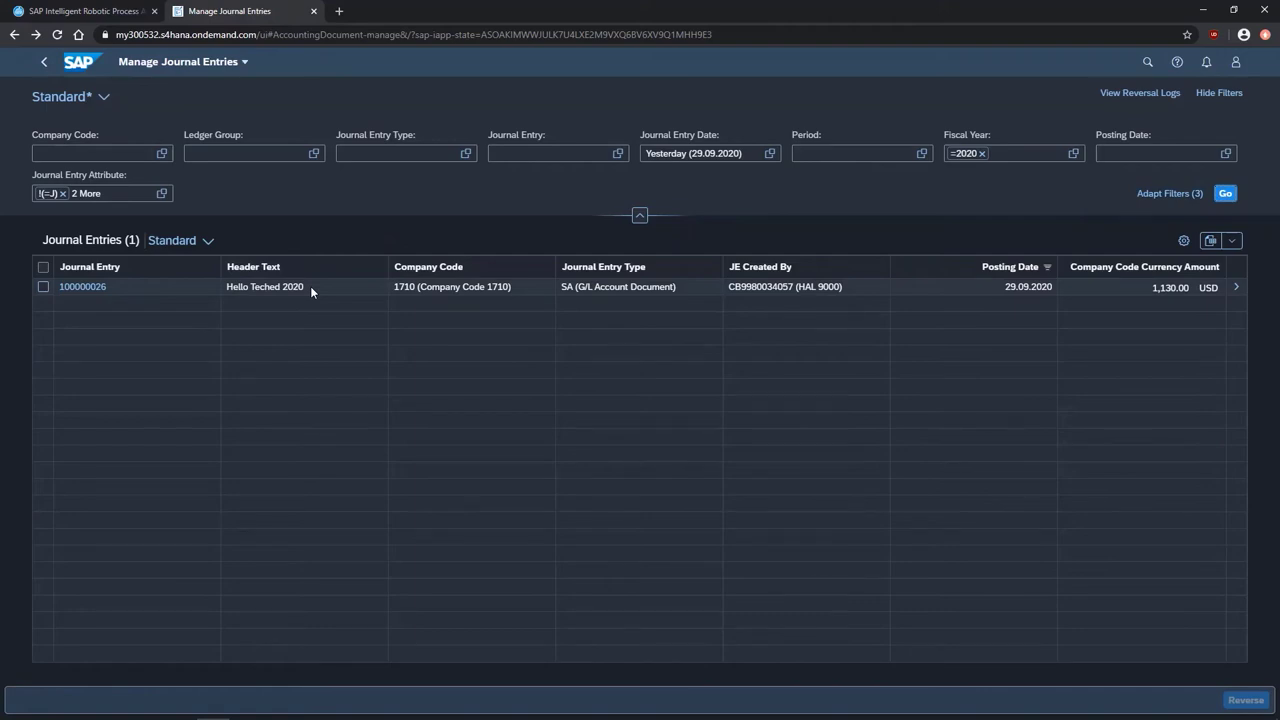
Step: Switch to Teams, open the newest bot execution report's workbook in the 4CA_GLUploadBot channel, and view its Report Details sheet
key("alt+Tab")
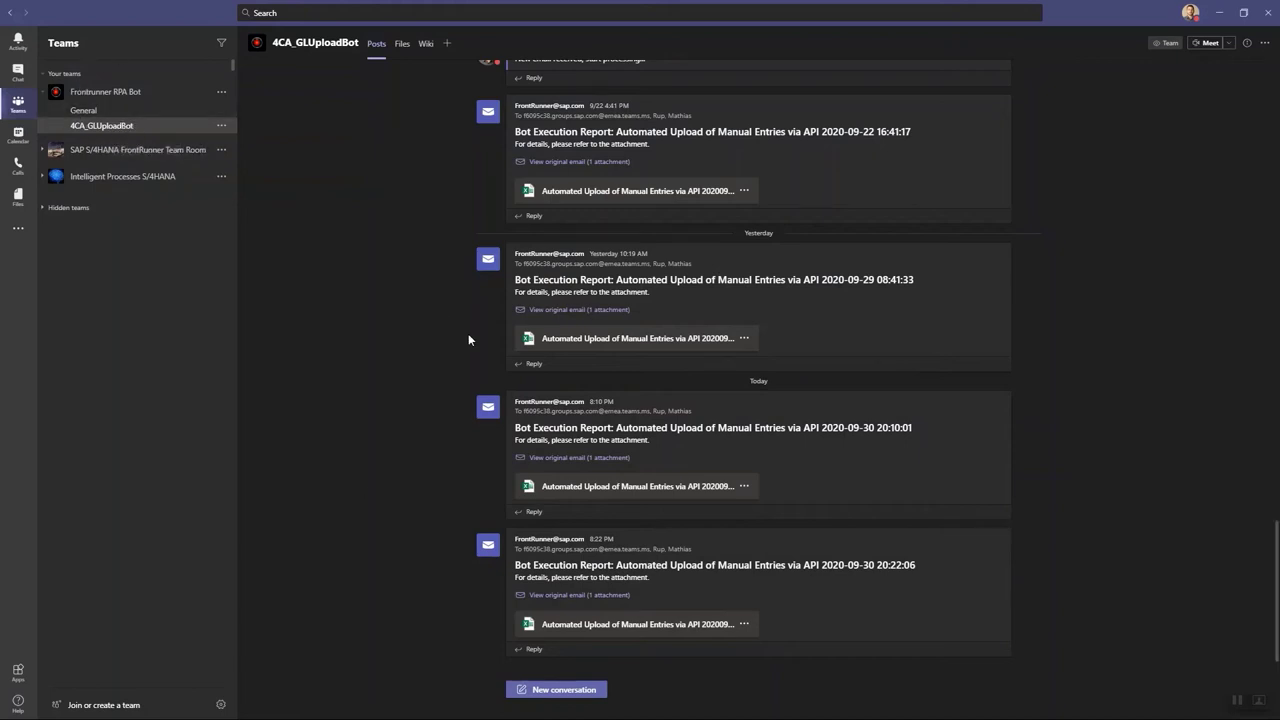
left_click(575, 627)
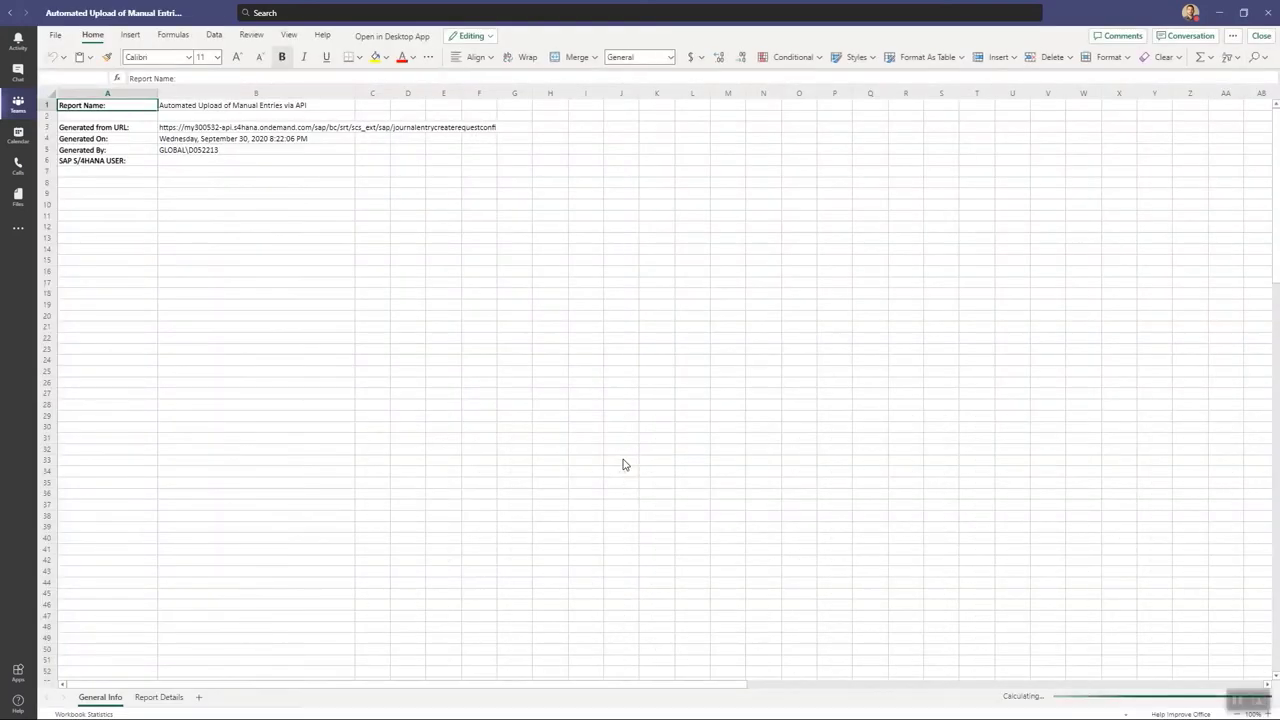
left_click(177, 694)
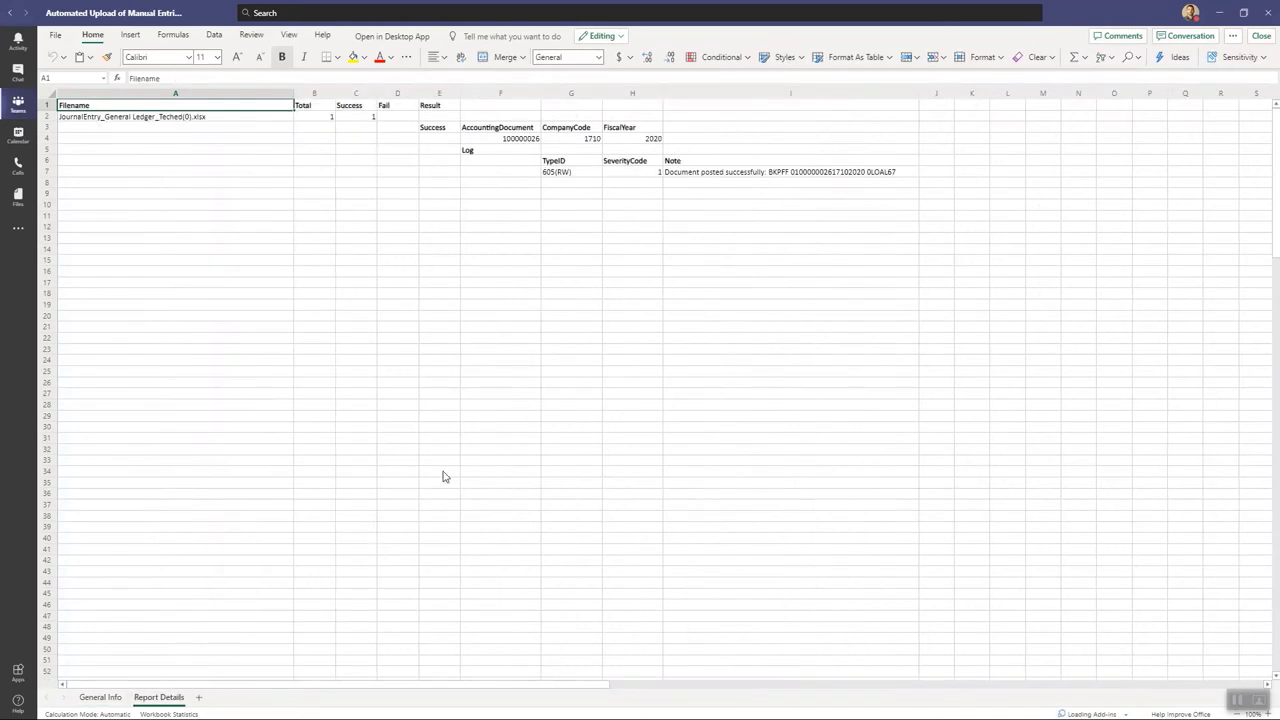
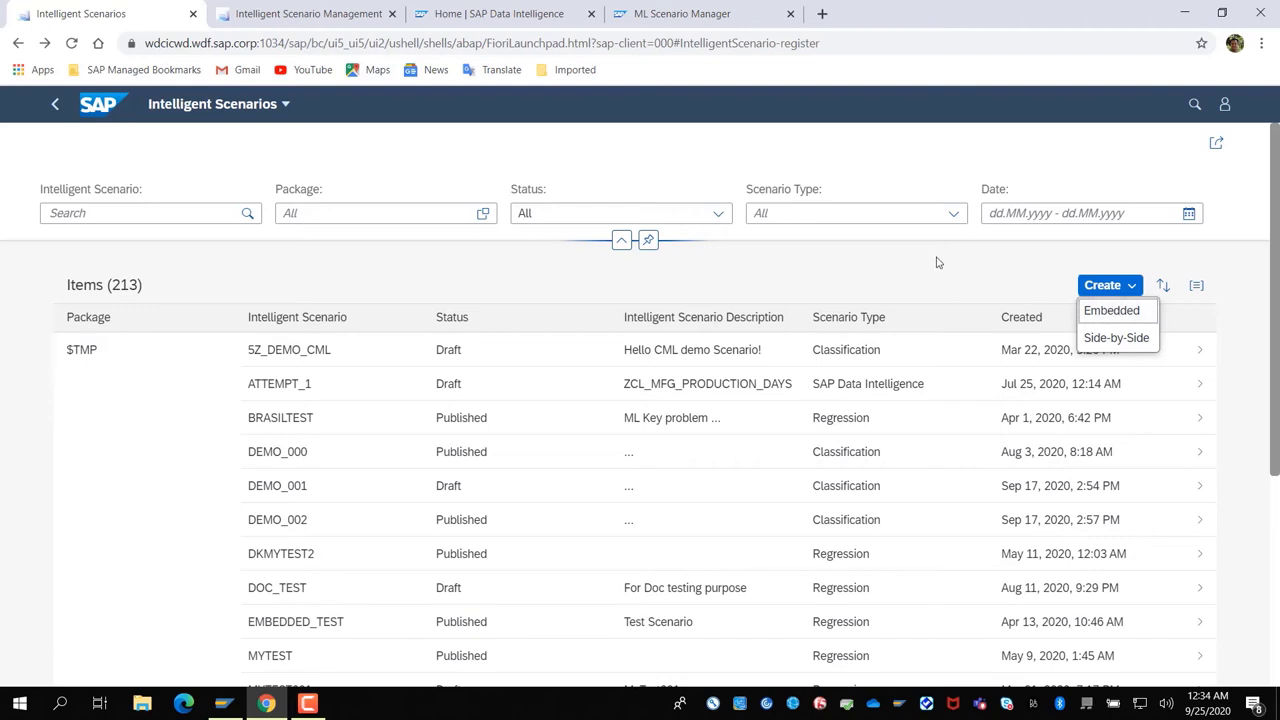
Step: Start a new embedded intelligent scenario of type Classification, named TECH_DEMO with the description Test
left_click(1127, 311)
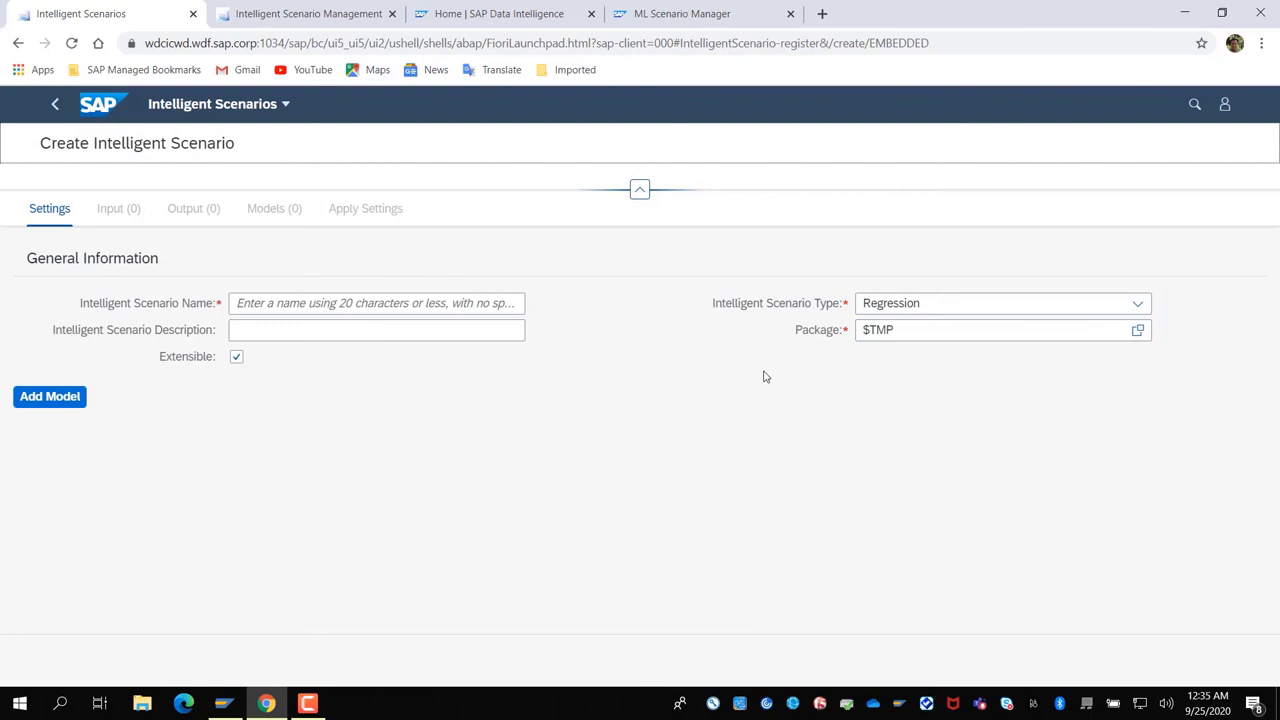
left_click(1137, 306)
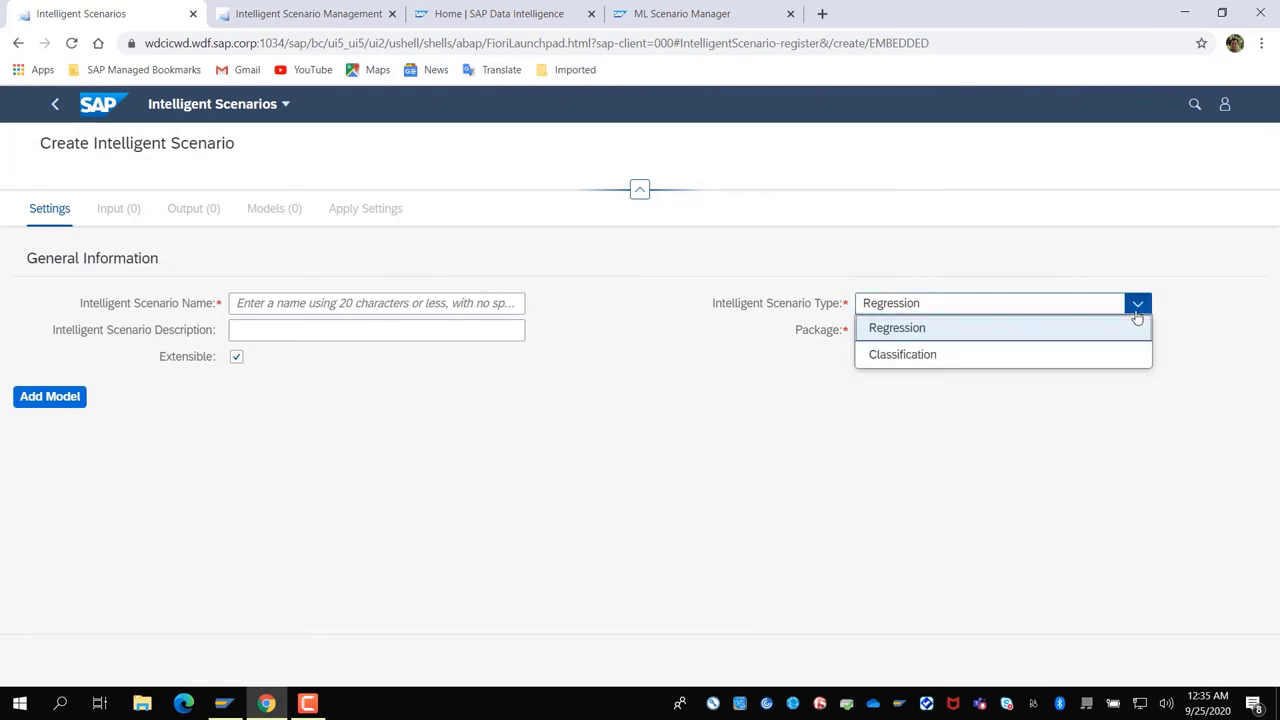
left_click(943, 361)
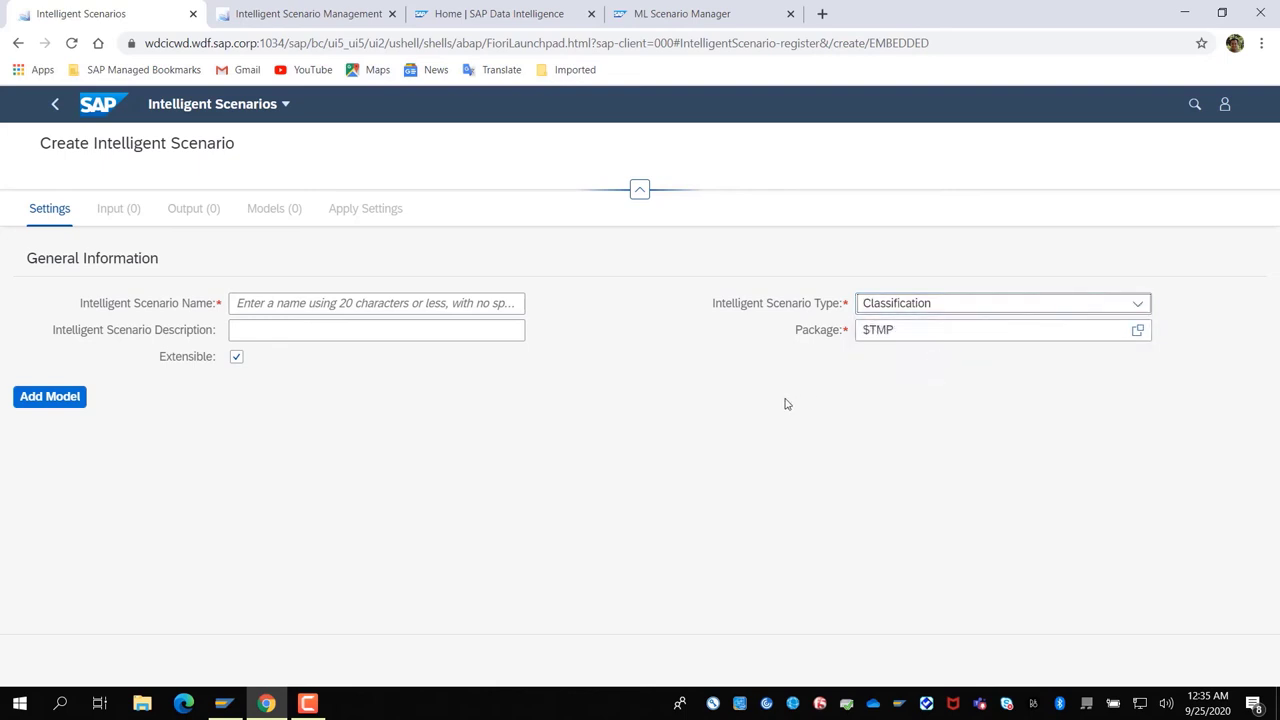
left_click(285, 302)
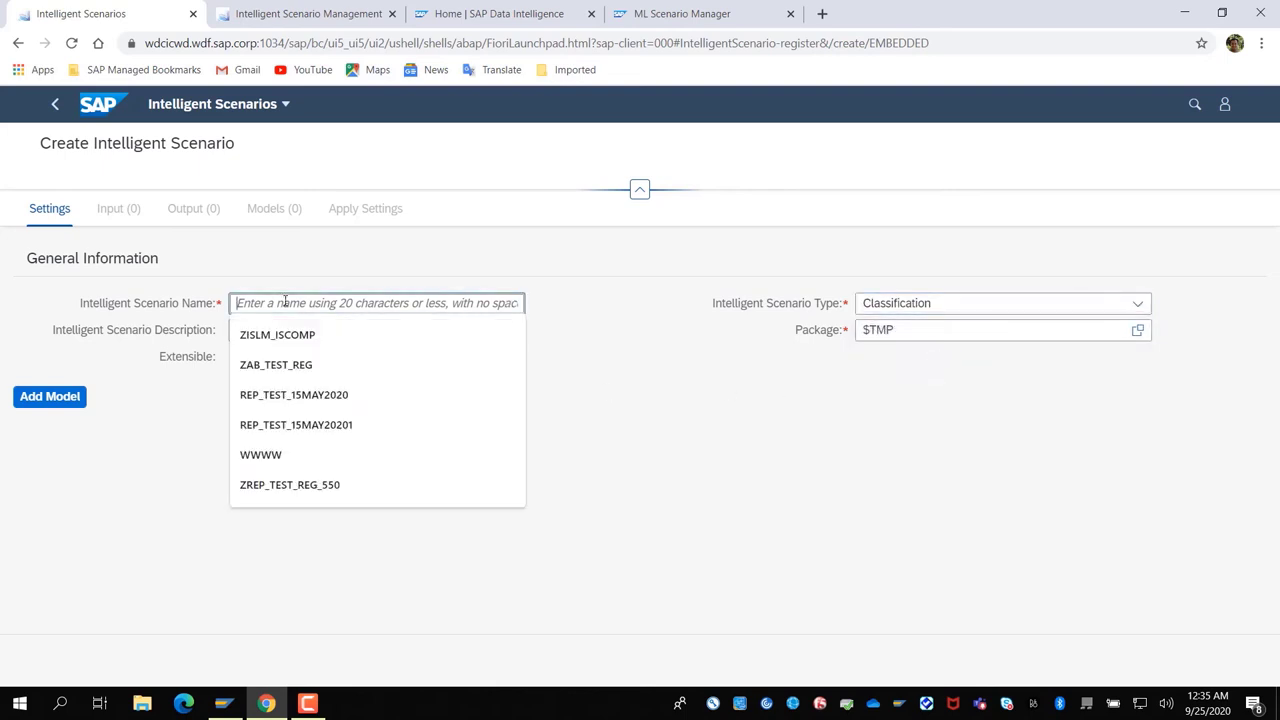
type("TECH_")
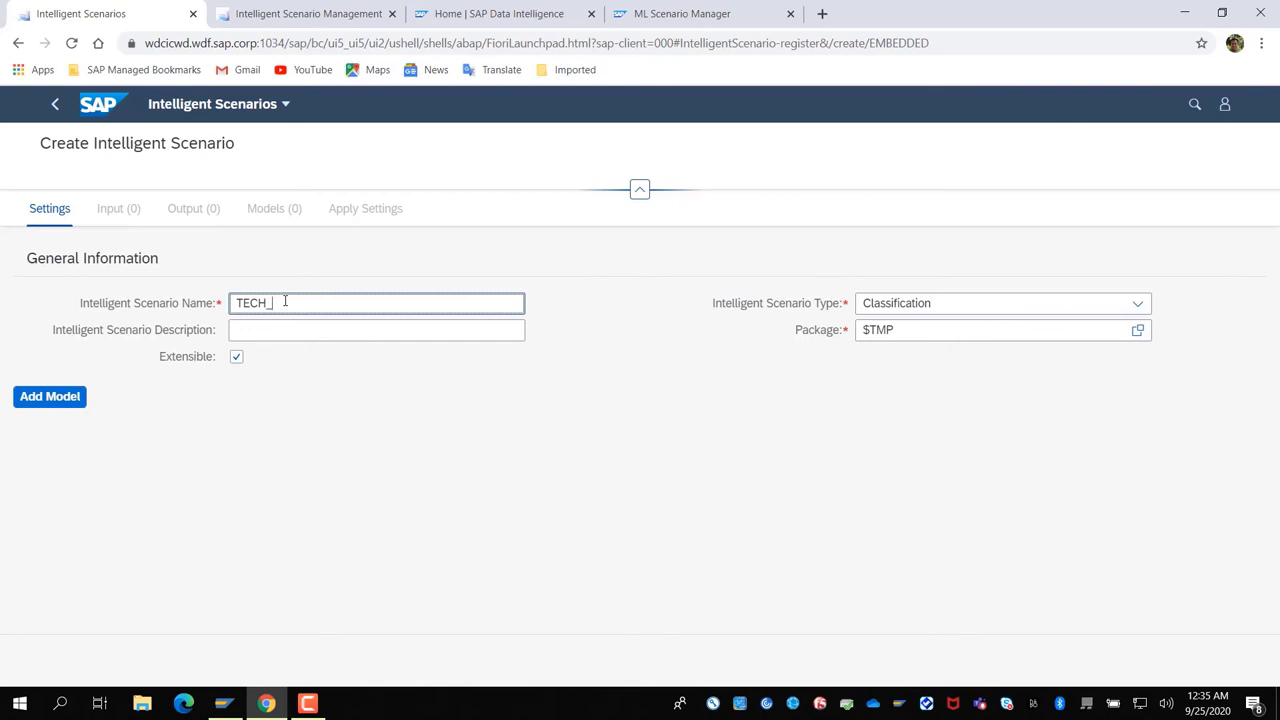
type("DEMO")
left_click(290, 328)
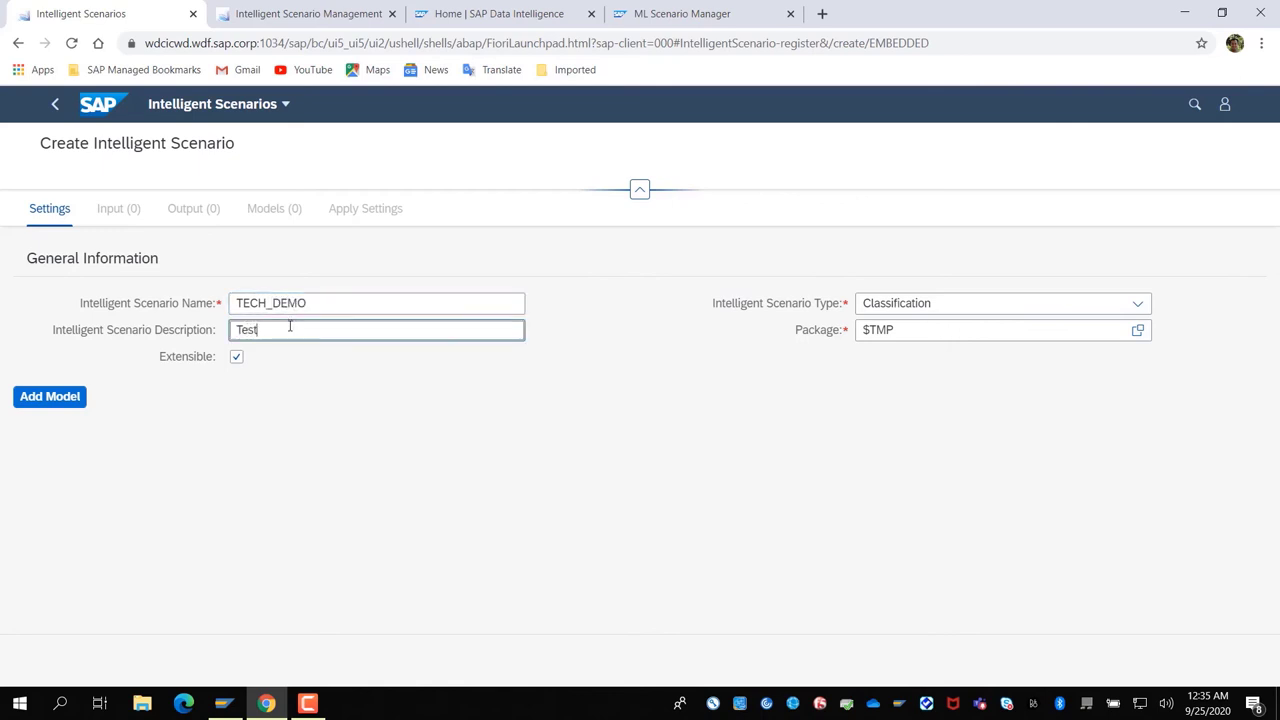
Step: Start adding an APL classification model to the scenario and name it ZMDL
left_click(46, 400)
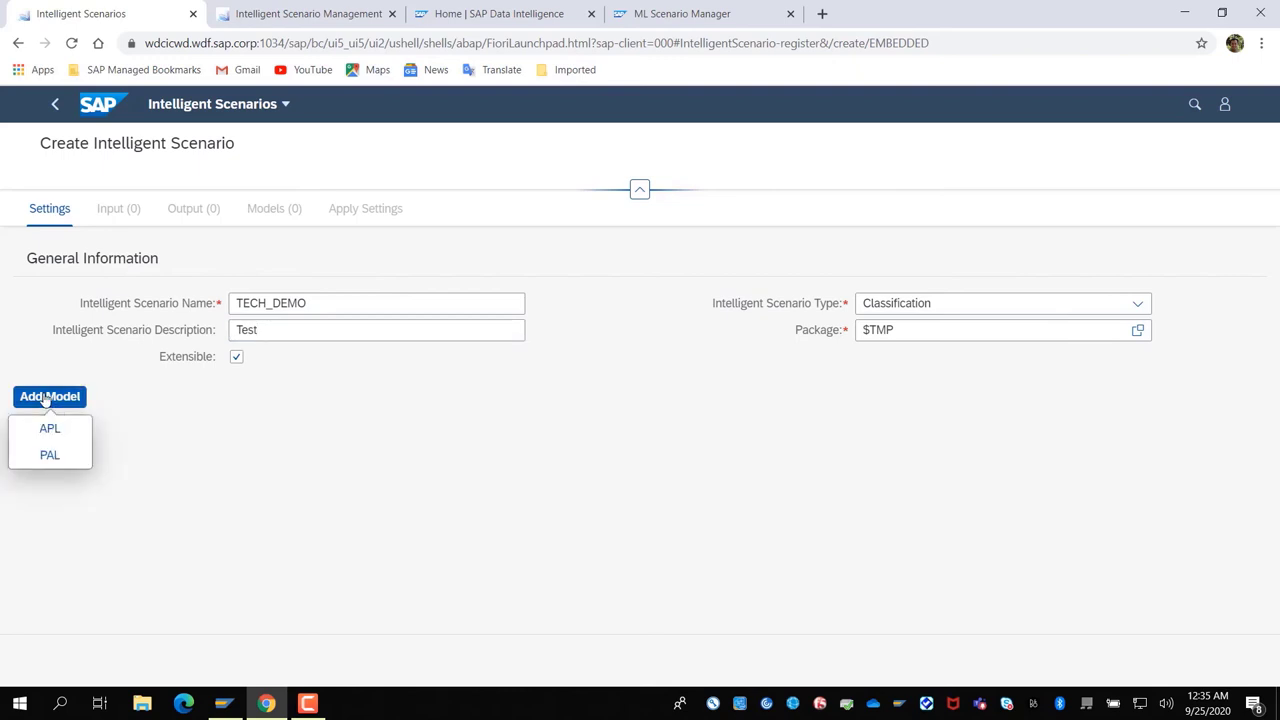
left_click(50, 430)
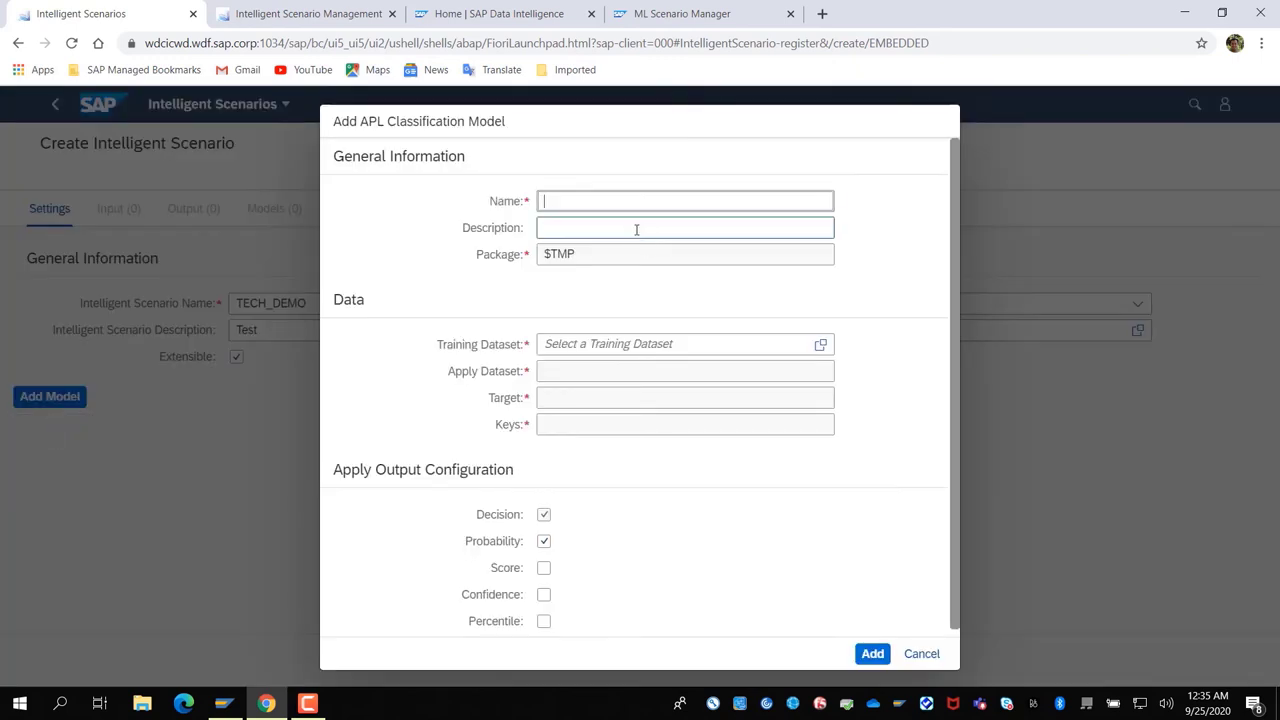
type("ZML")
key("BackSpace")
type("DL")
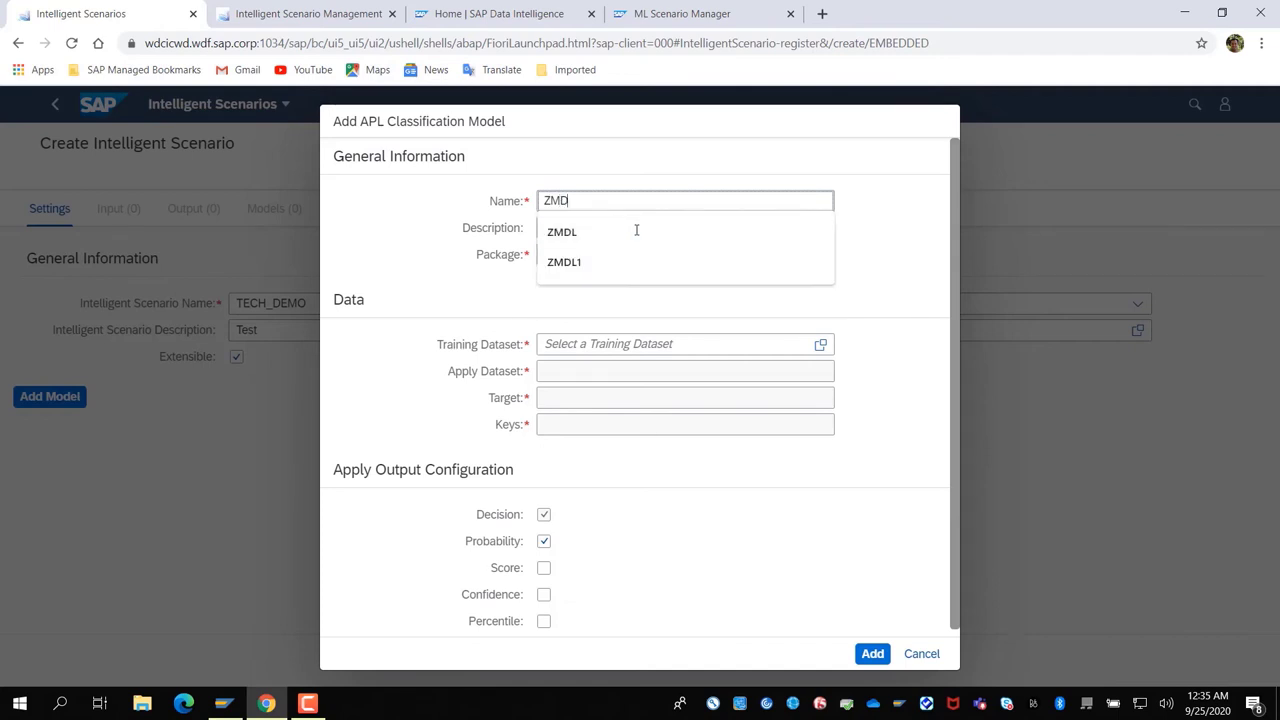
left_click(882, 262)
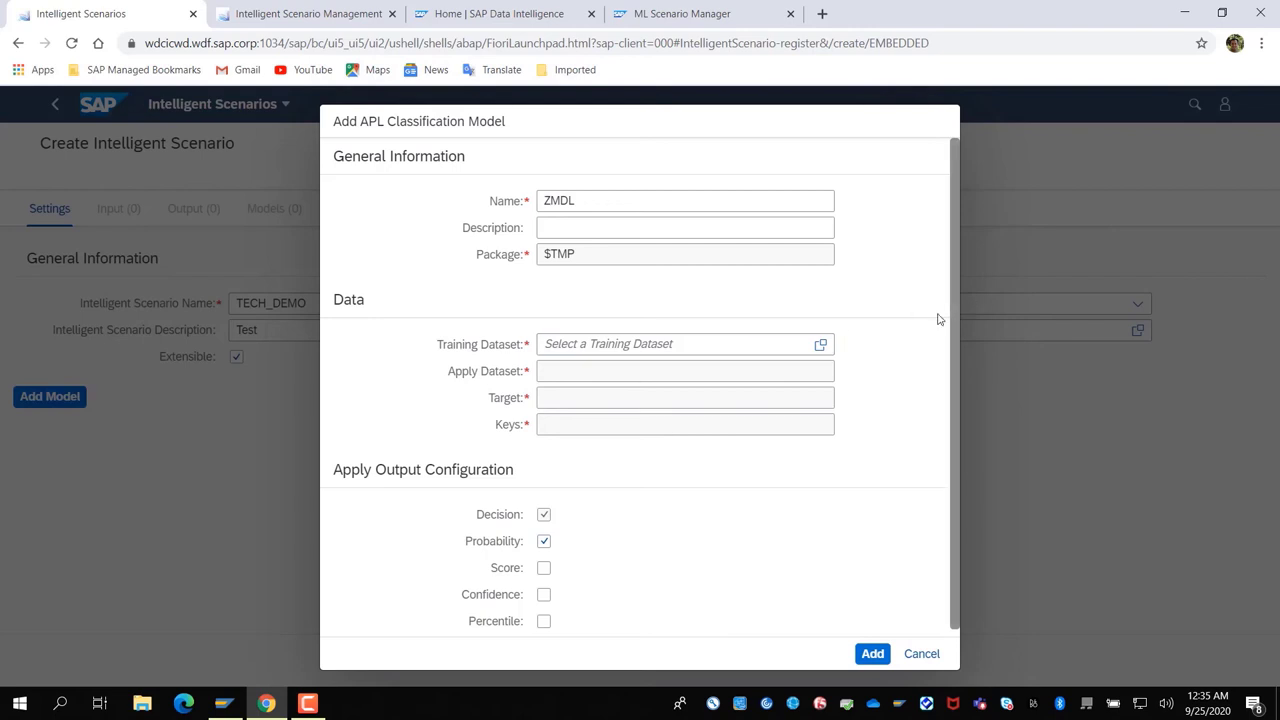
Step: Set the model's training dataset to ZZ_CDS_EPM_PRODUCT and its apply dataset to ZZ_CDS_EPM_PRODUCT_A
left_click(823, 345)
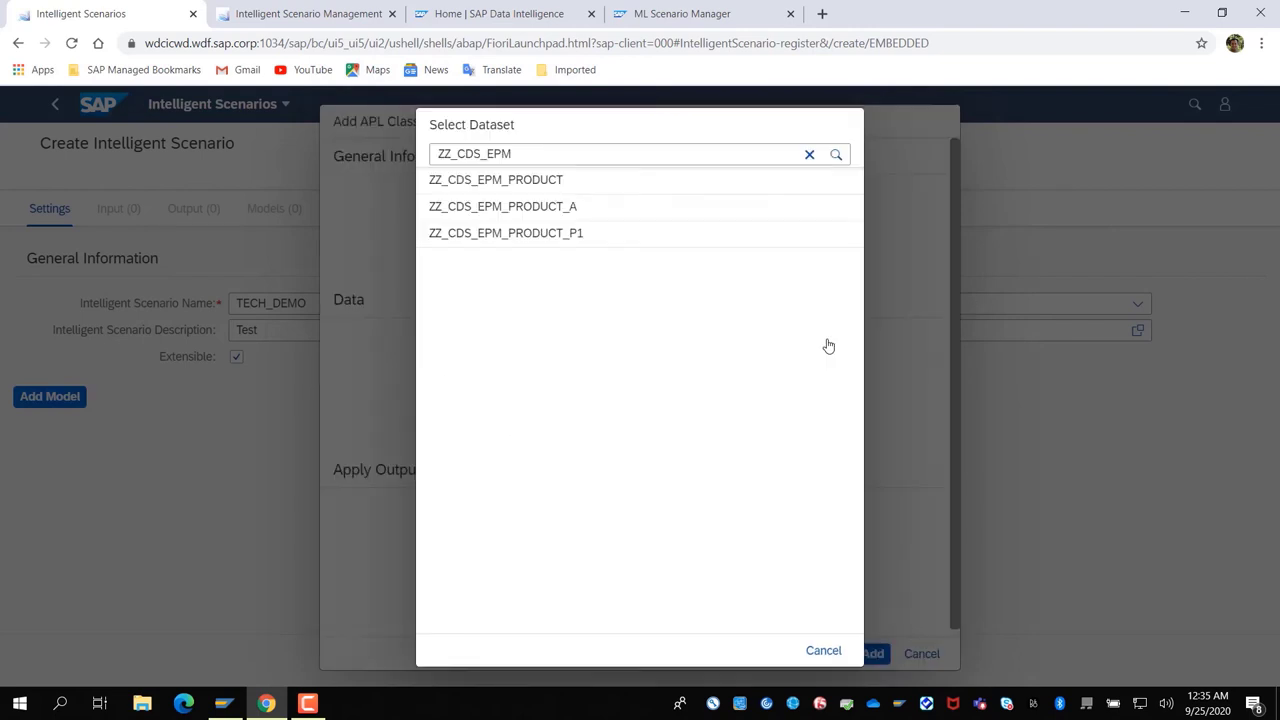
left_click(537, 190)
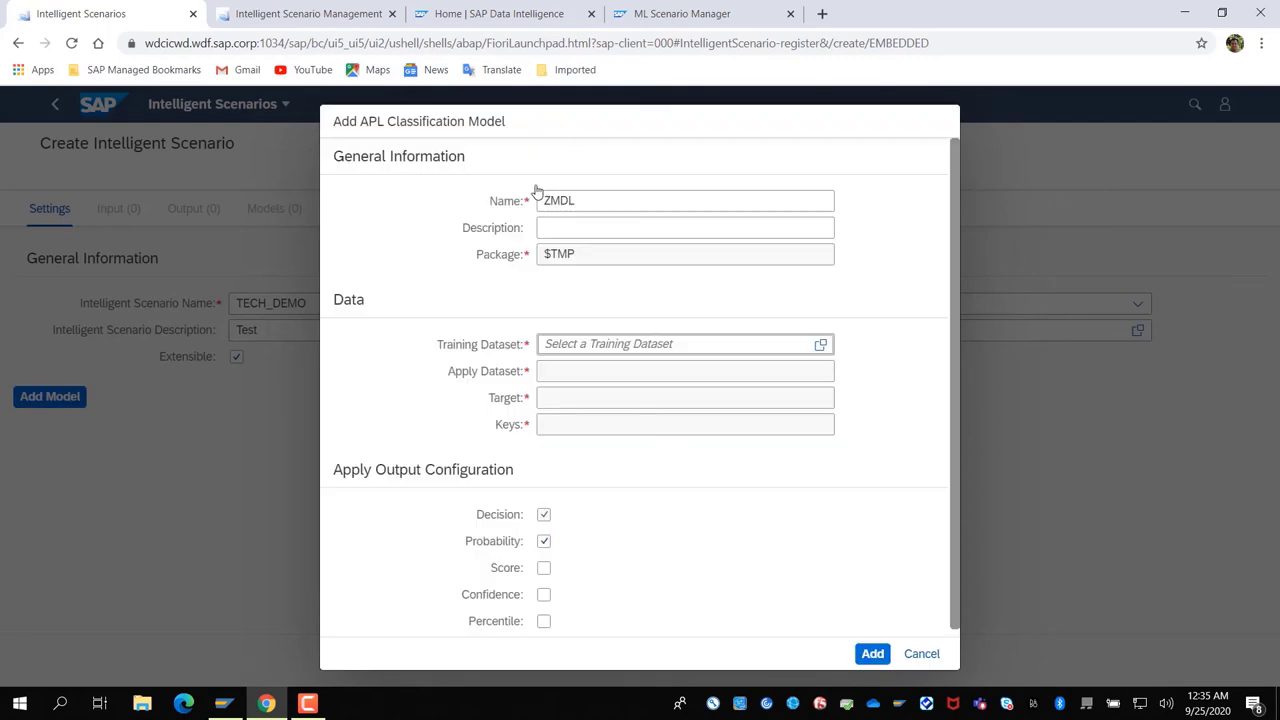
left_click(831, 376)
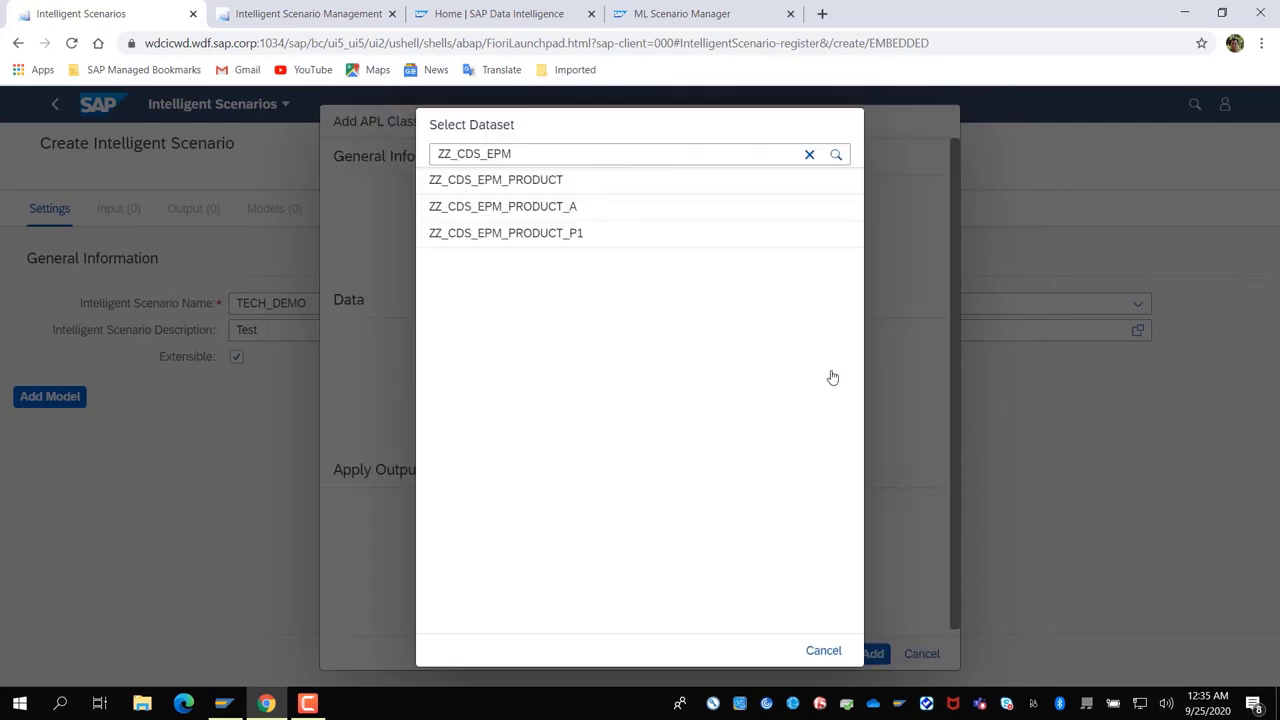
left_click(583, 206)
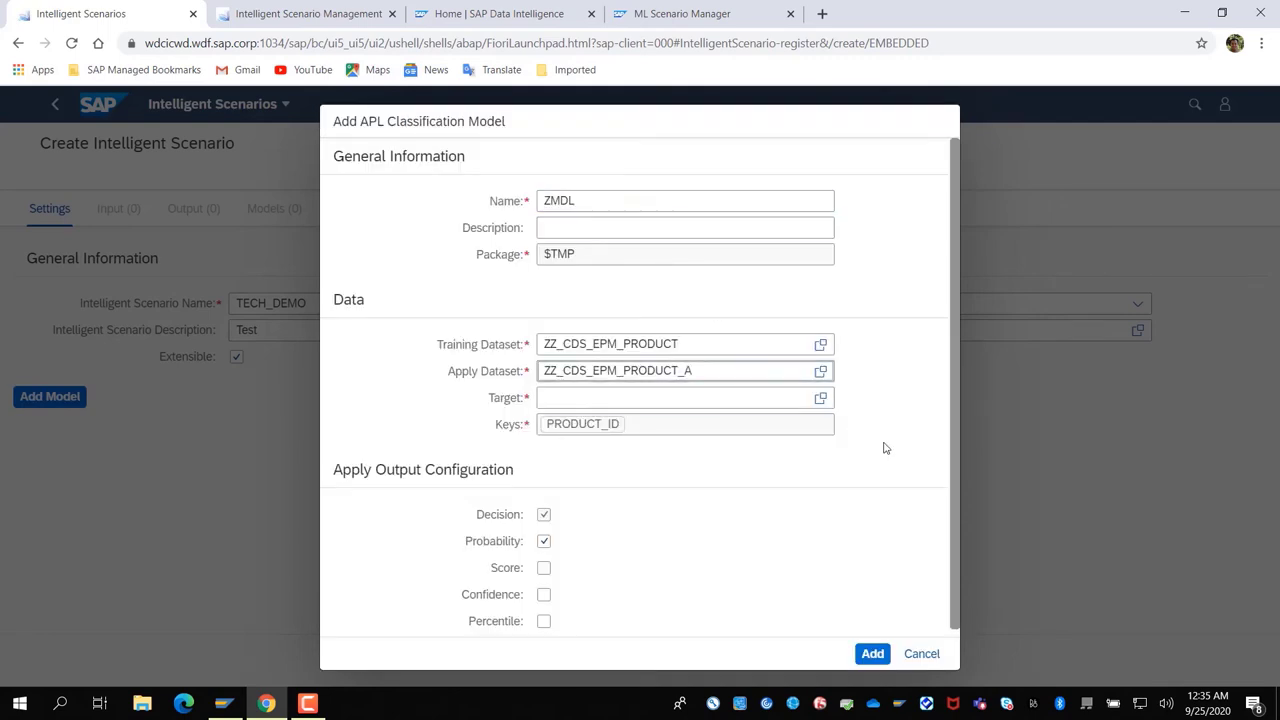
Step: Add the model with ISCOMPUTER as its target, and publish the TECH_DEMO scenario
left_click(820, 397)
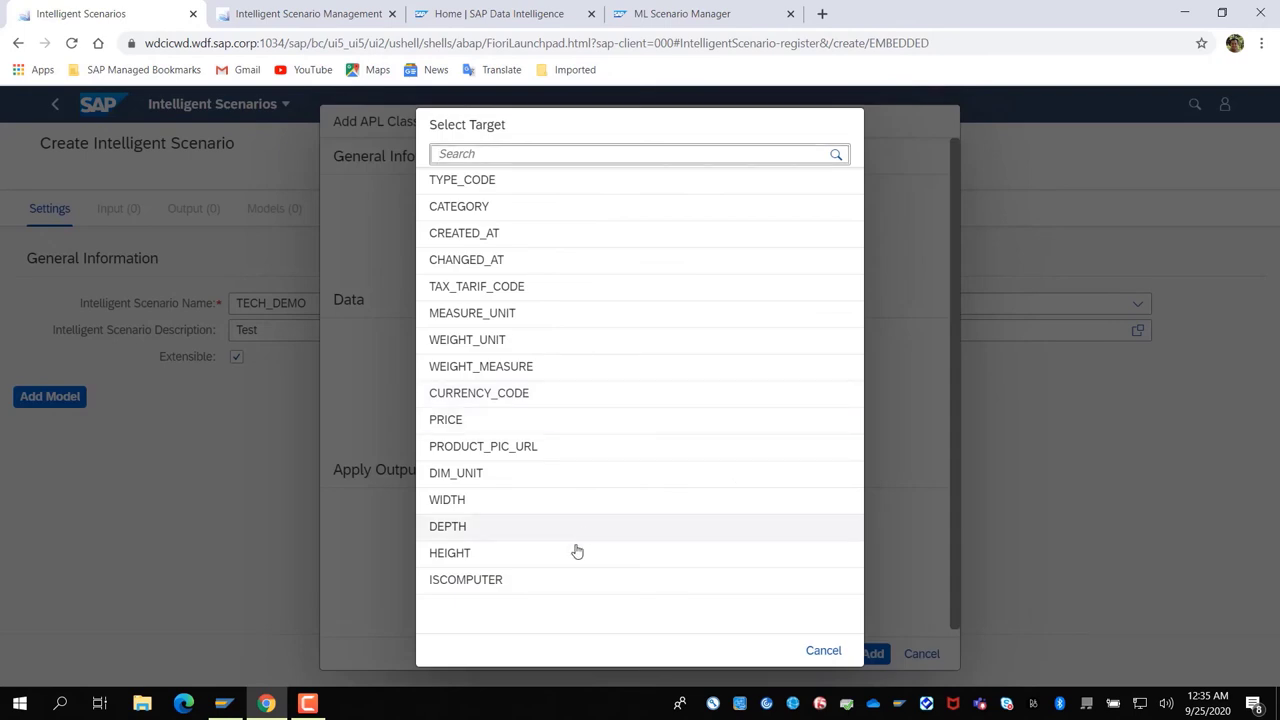
left_click(510, 589)
scroll(780, 600, "down", 1)
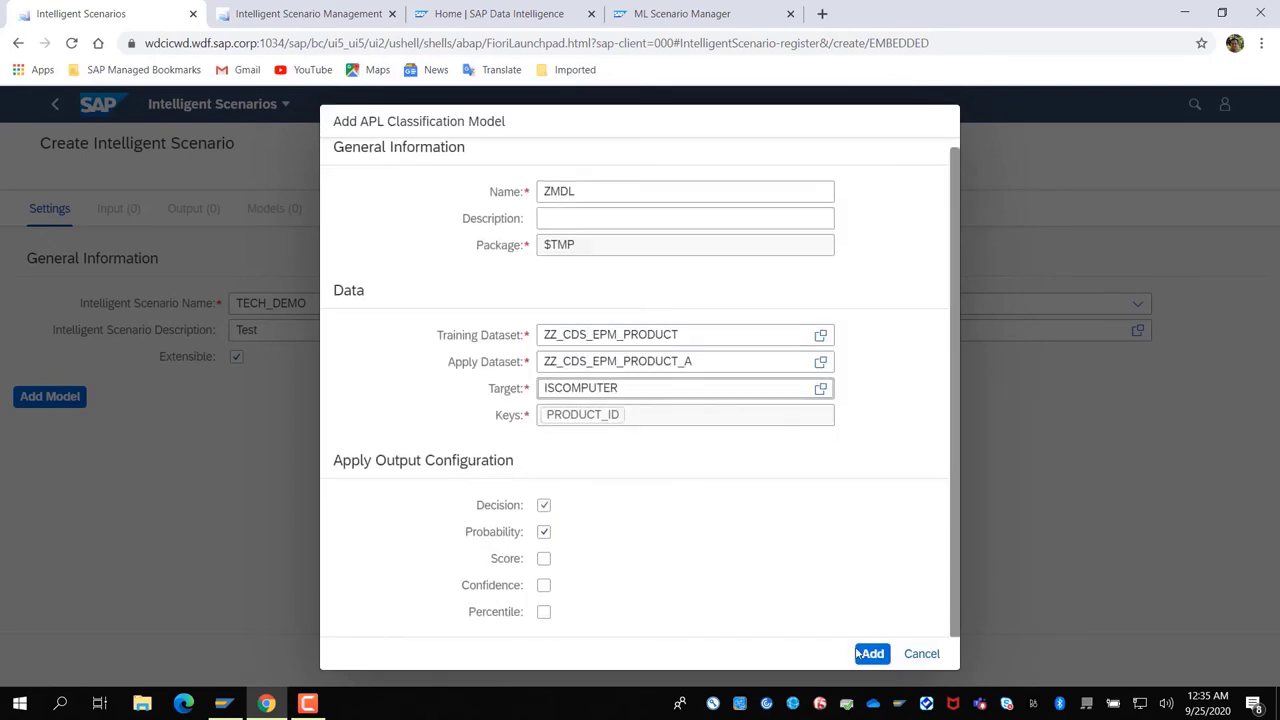
left_click(872, 654)
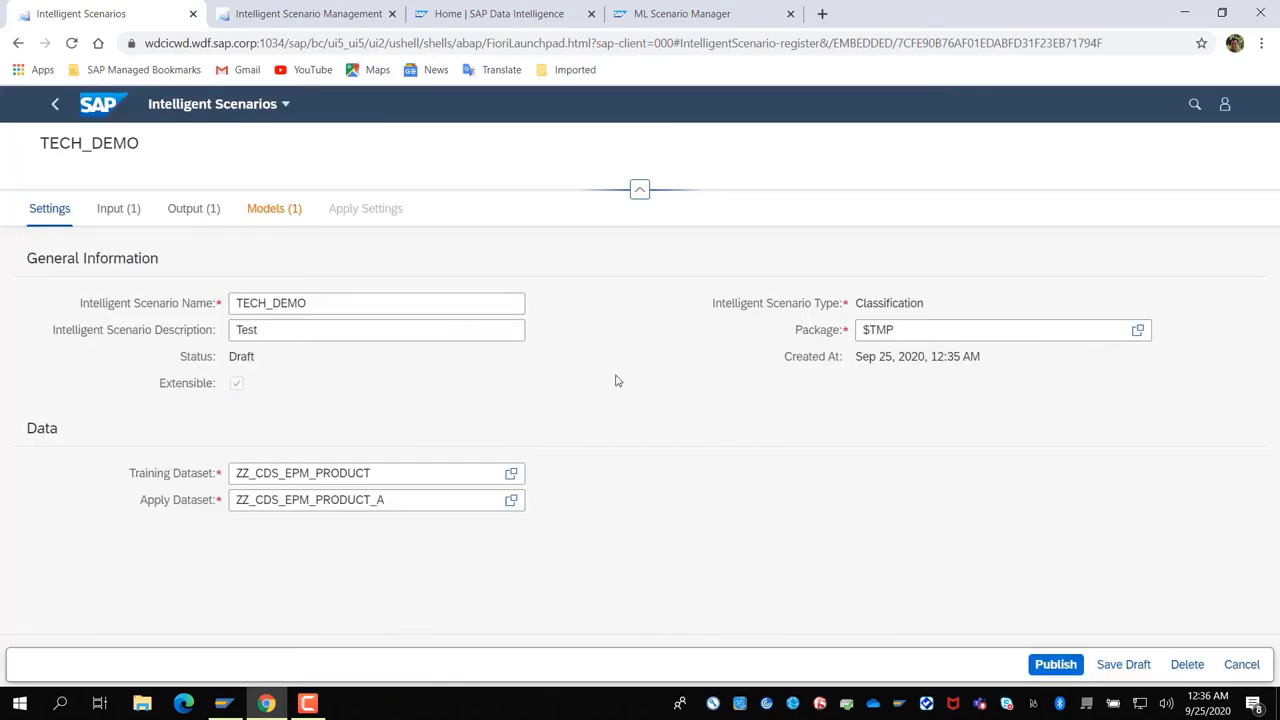
left_click(1052, 664)
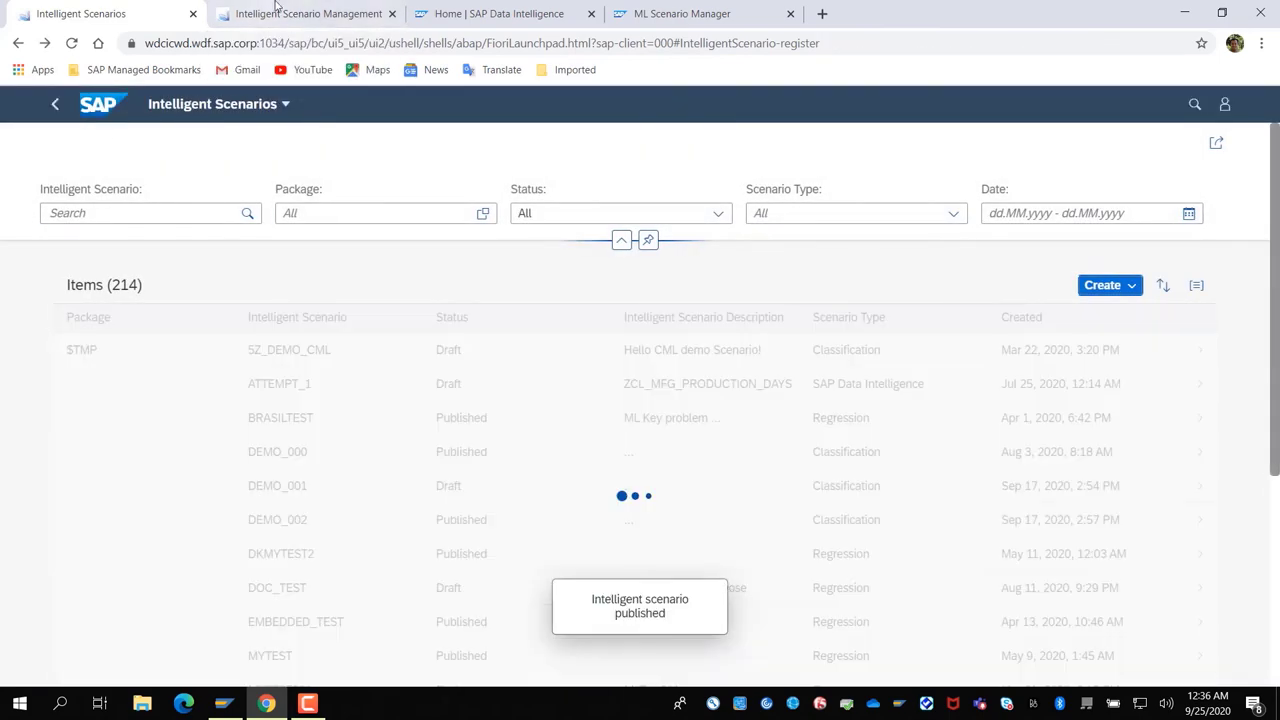
Step: Open the ZISLM_TECH scenario in Intelligent Scenario Management and train its ZMDL model with the proposed description and no training filters
left_click(305, 15)
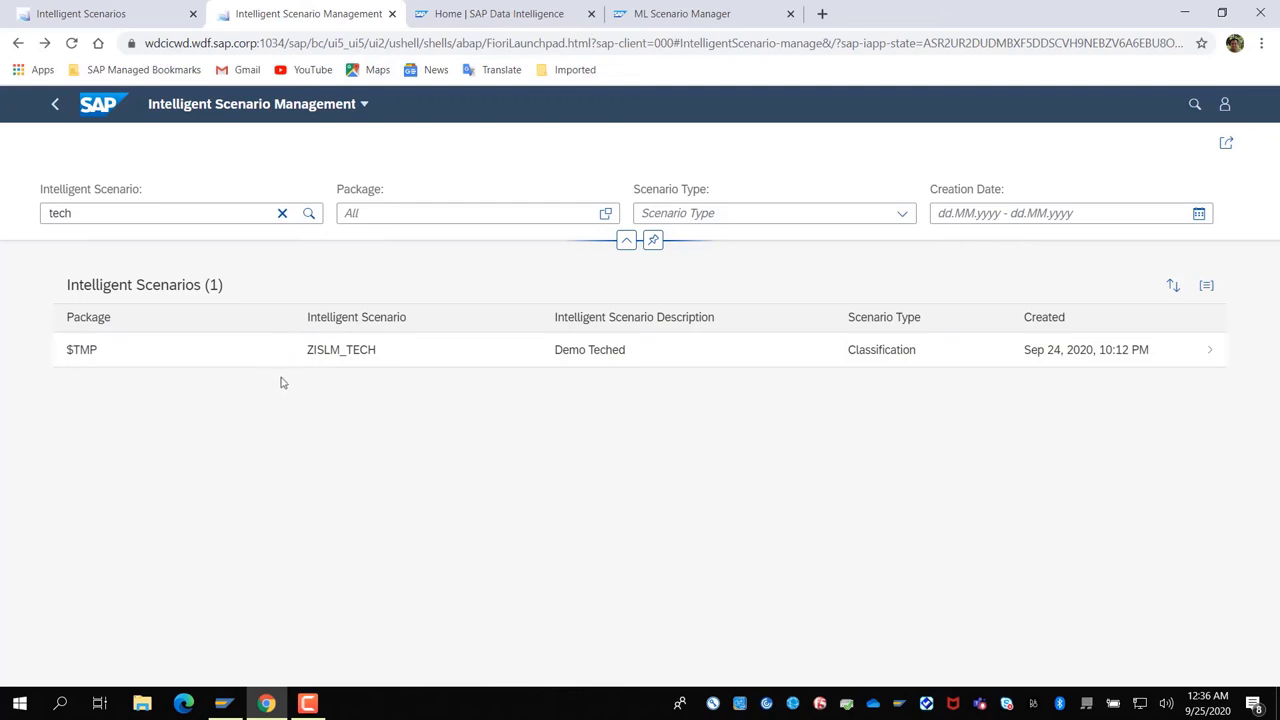
left_click(376, 354)
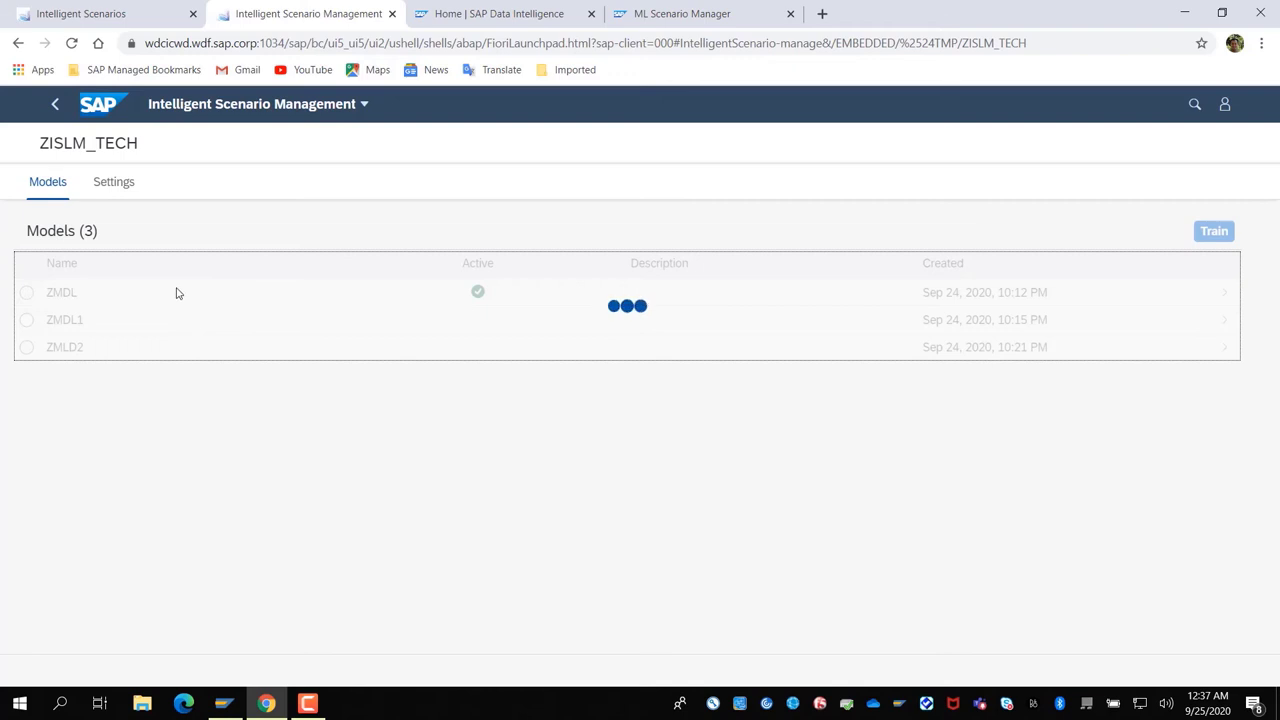
left_click(26, 292)
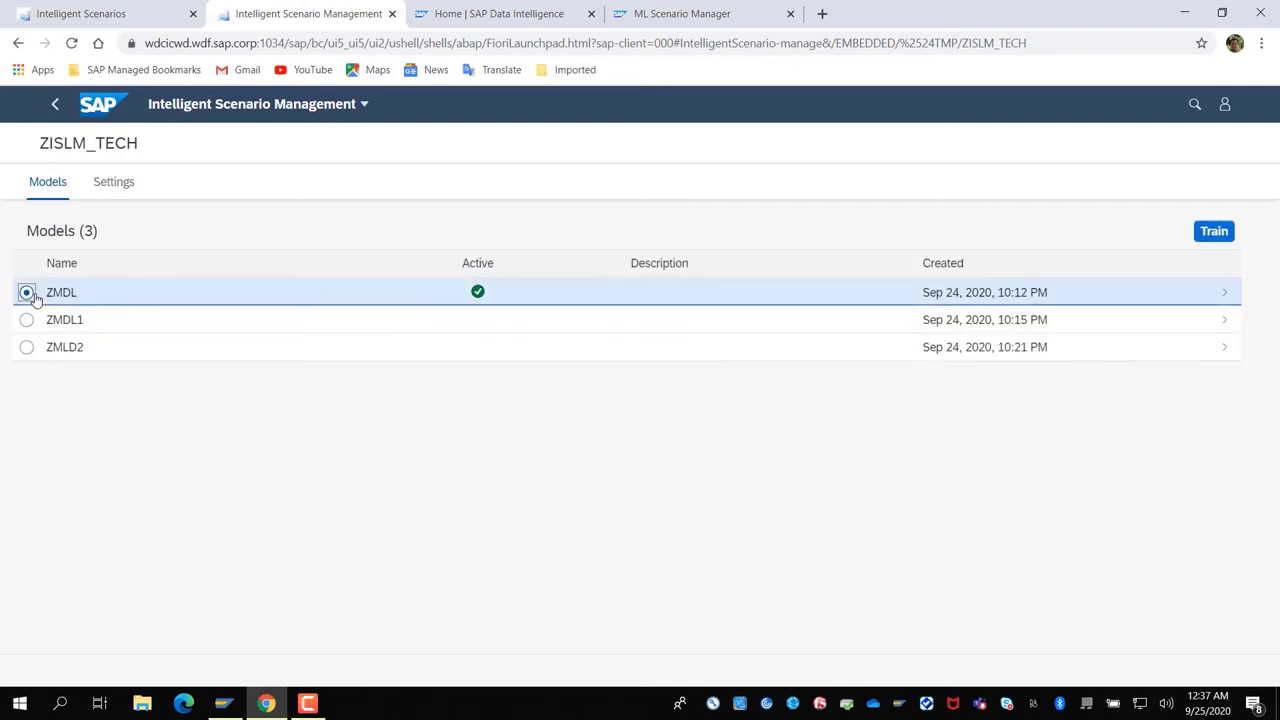
left_click(1210, 229)
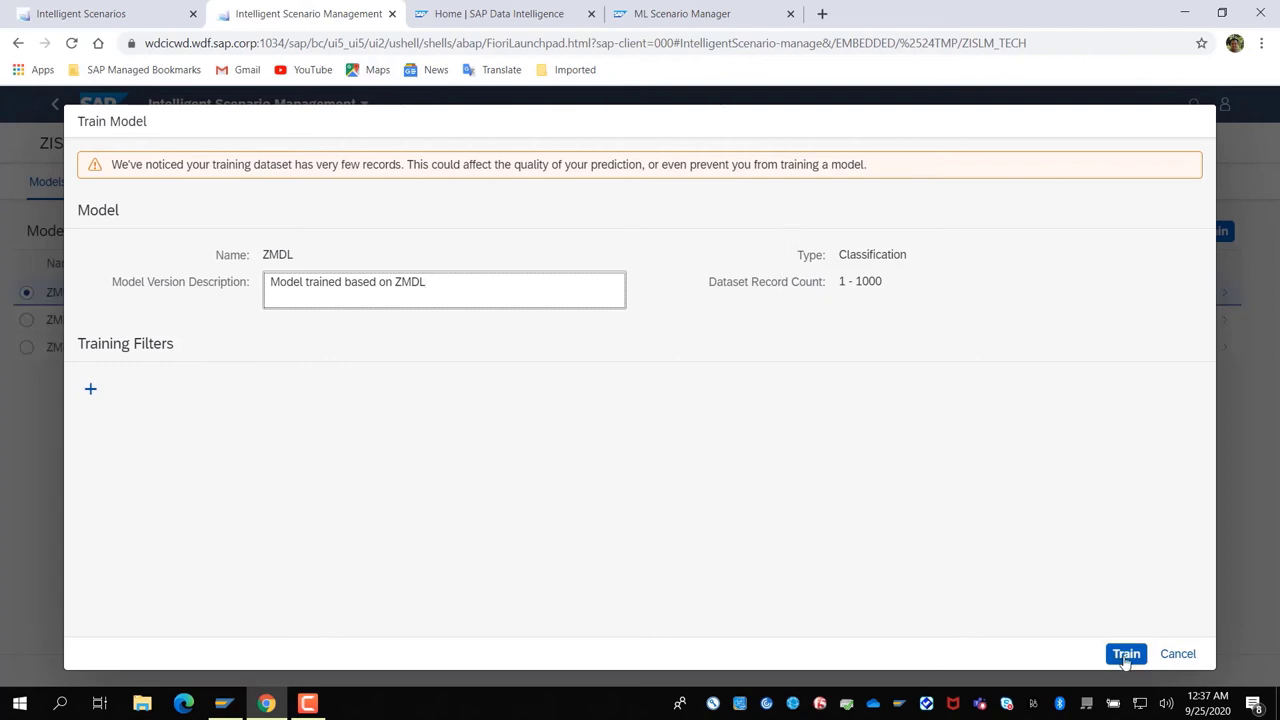
left_click(1126, 654)
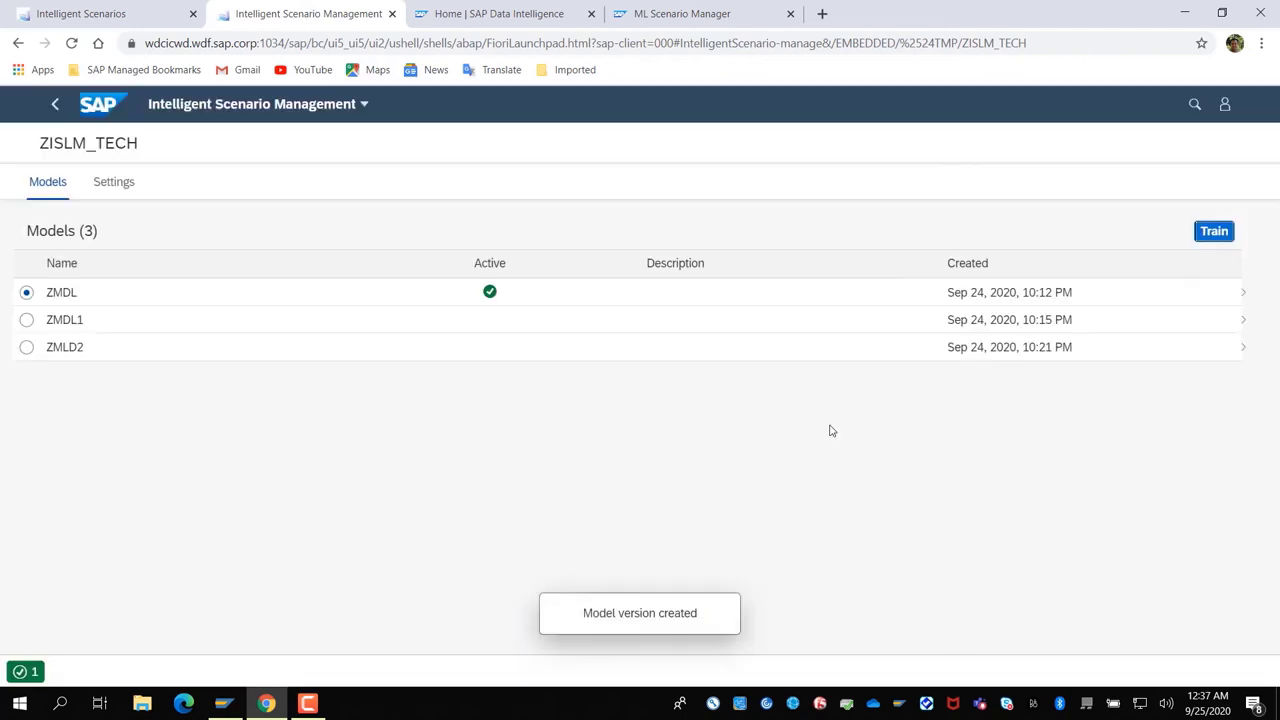
Step: Open the ZMDL model's versions and examine the Version 2 report's quality information, key influencers, and performance chart
left_click(343, 296)
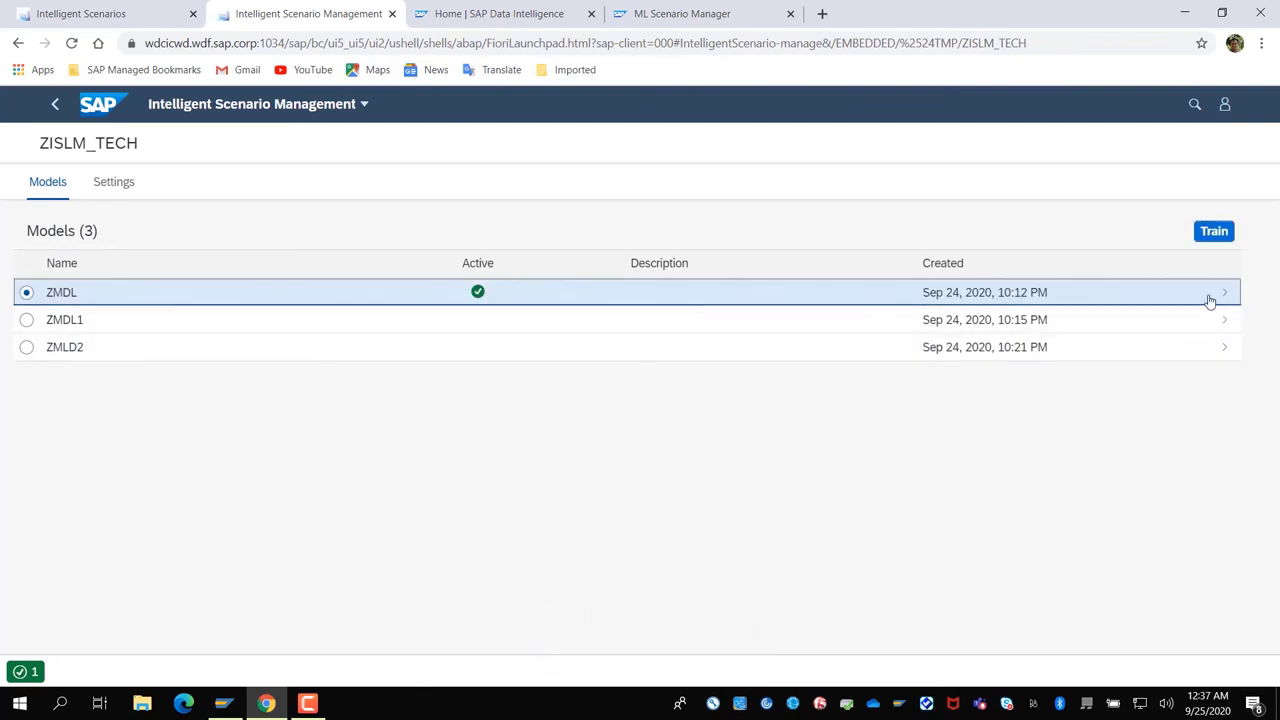
left_click(1171, 295)
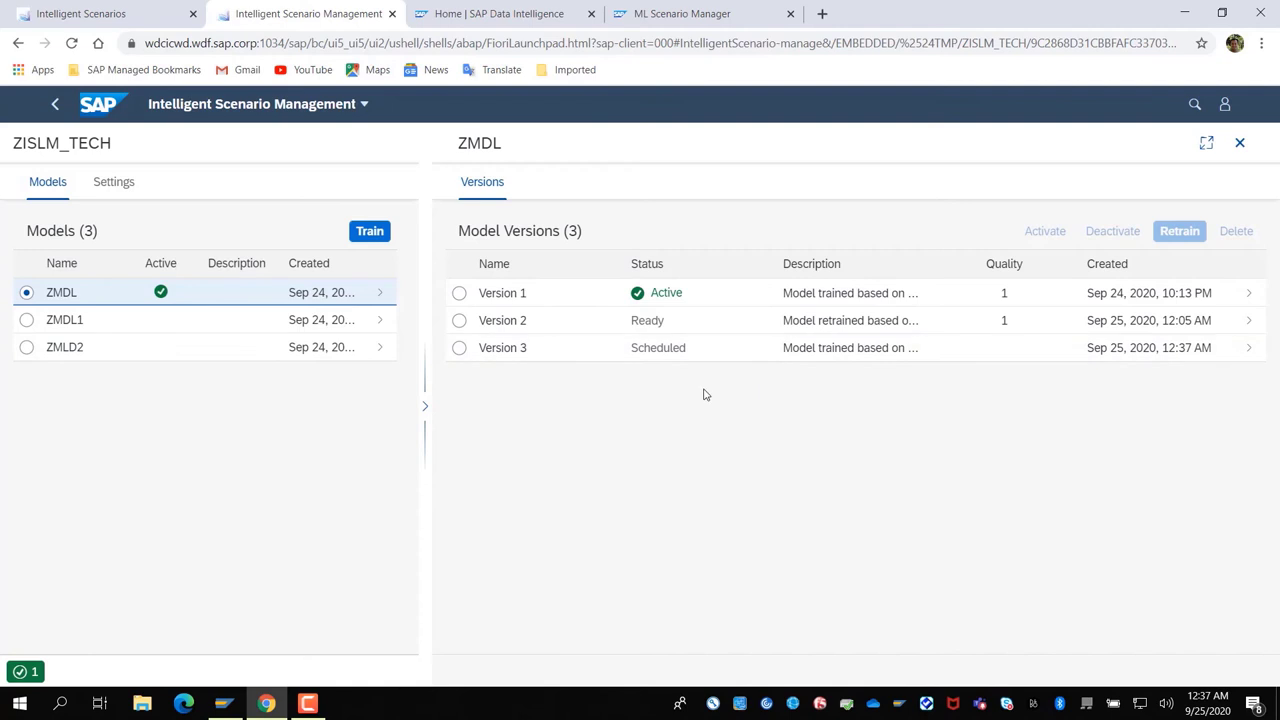
left_click(679, 328)
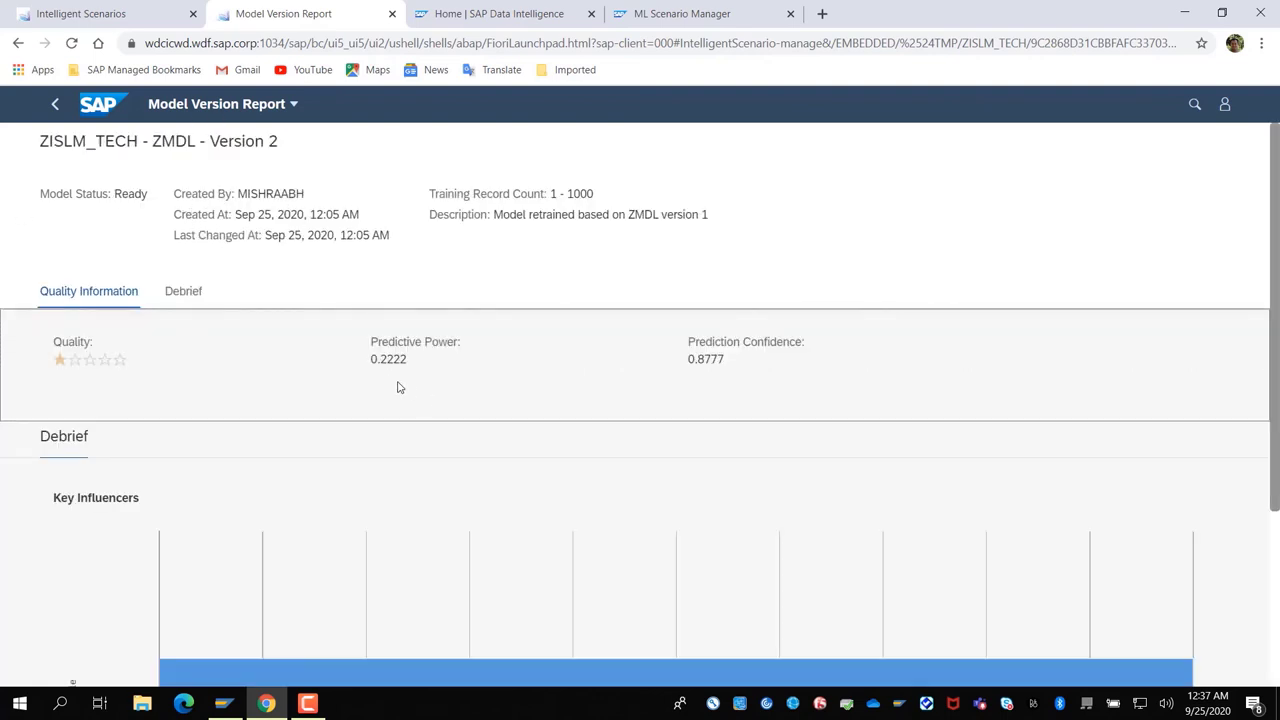
scroll(400, 387, "down", 2)
scroll(229, 375, "down", 5)
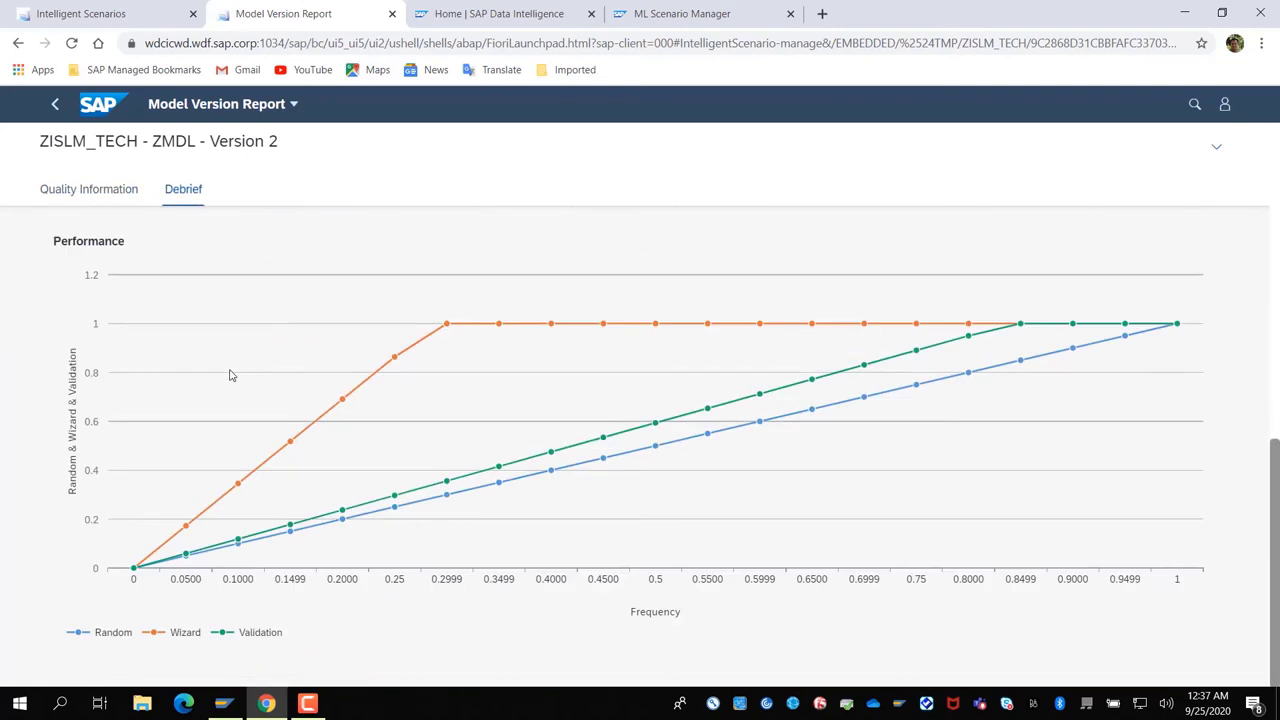